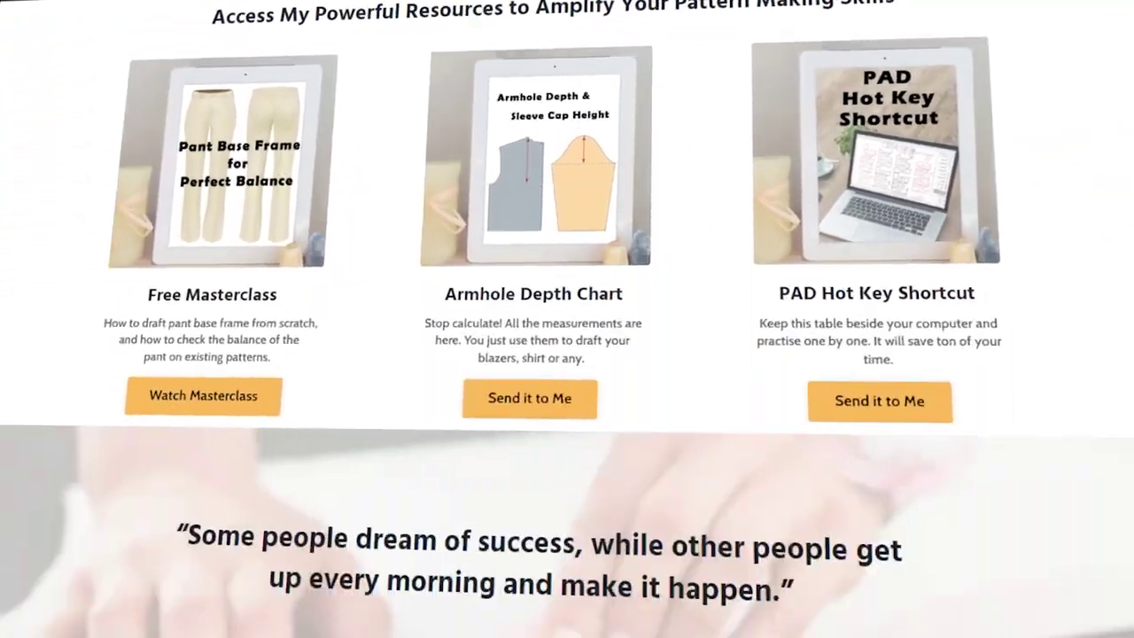
scroll(567, 355, "down", 5)
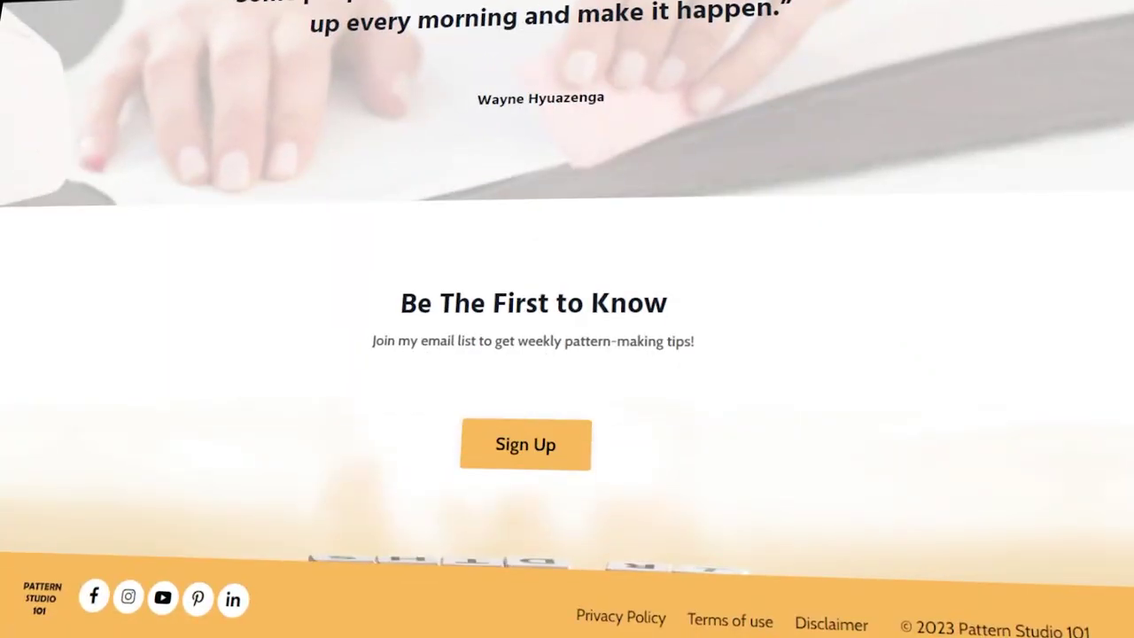
left_click(535, 452)
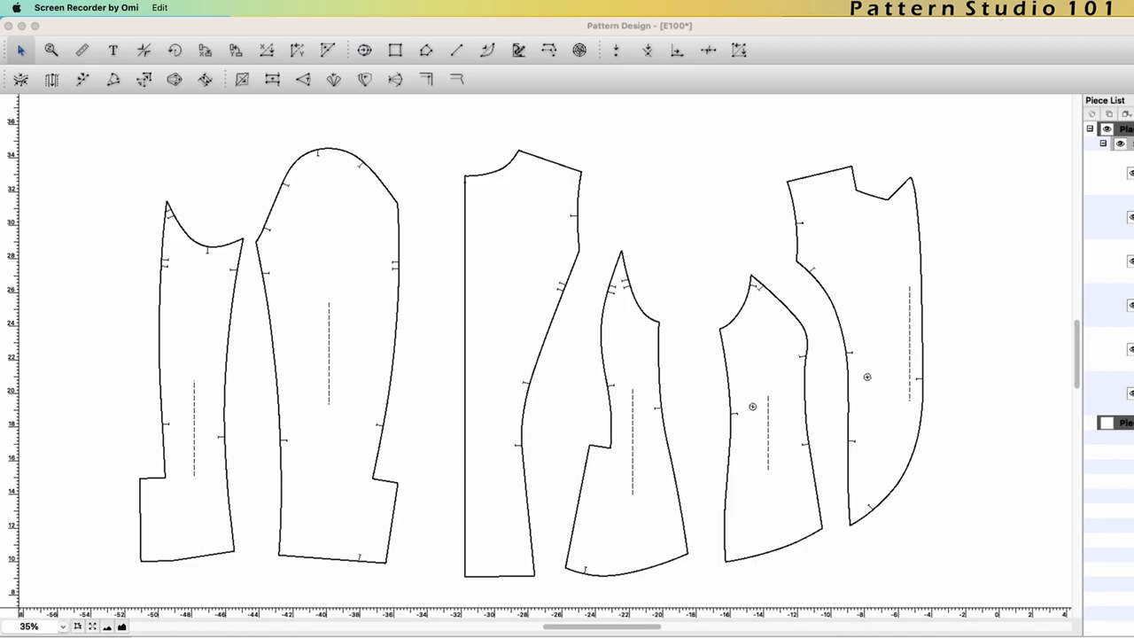
Step: Create a piece clone of the jacket's front panel with the lapel, editable from master only
scroll(980, 261, "right", 10)
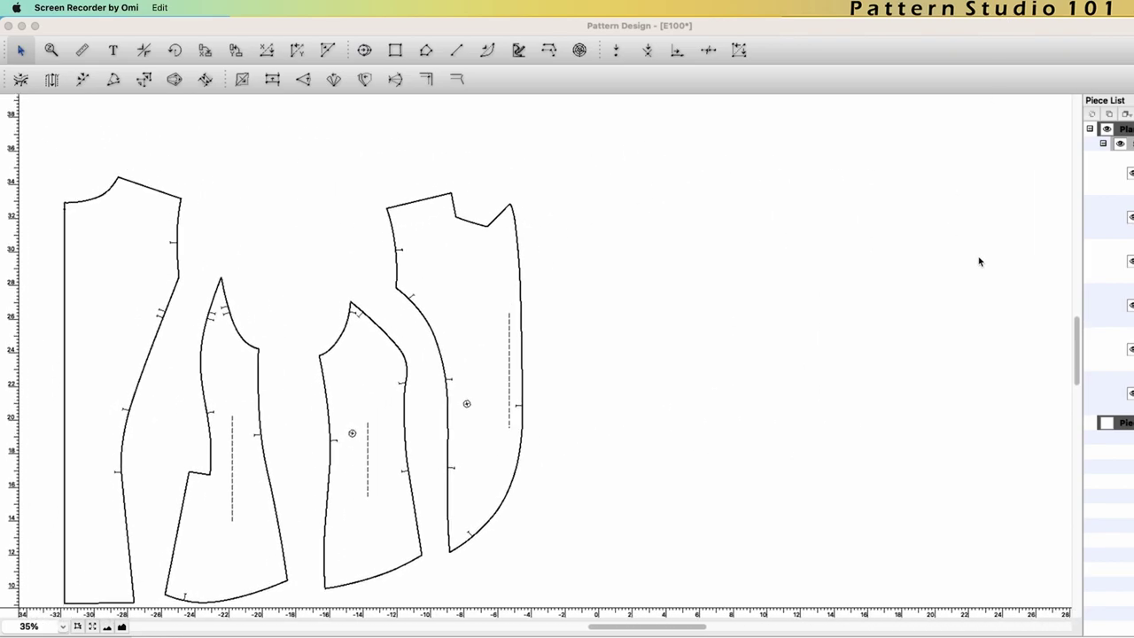
scroll(980, 260, "right", 1)
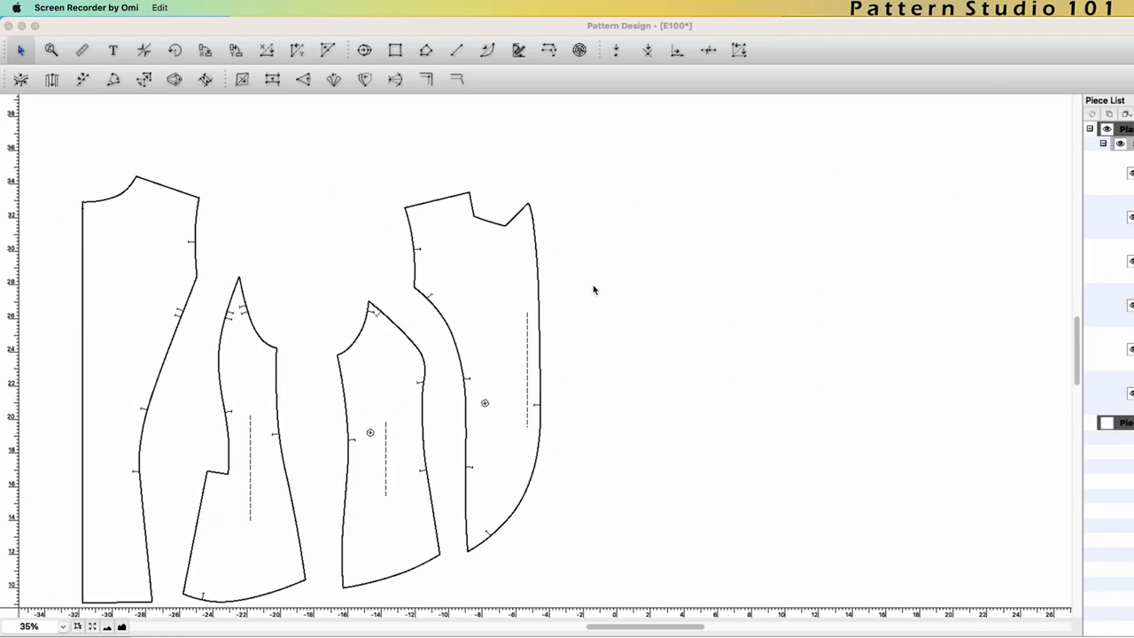
left_click(541, 363)
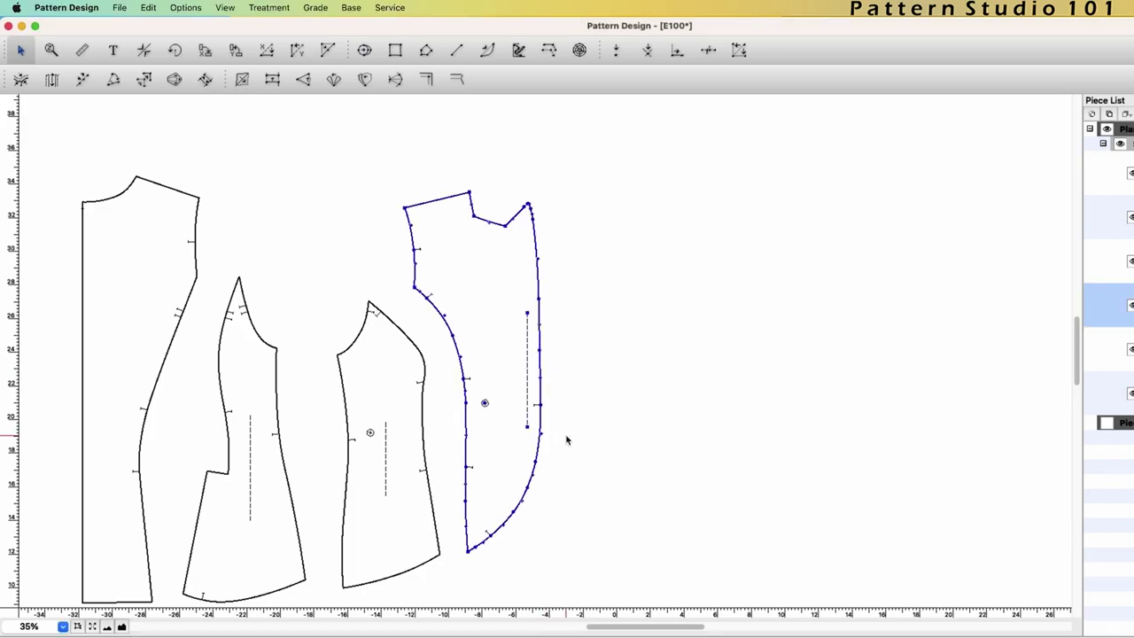
key("ctrl+e")
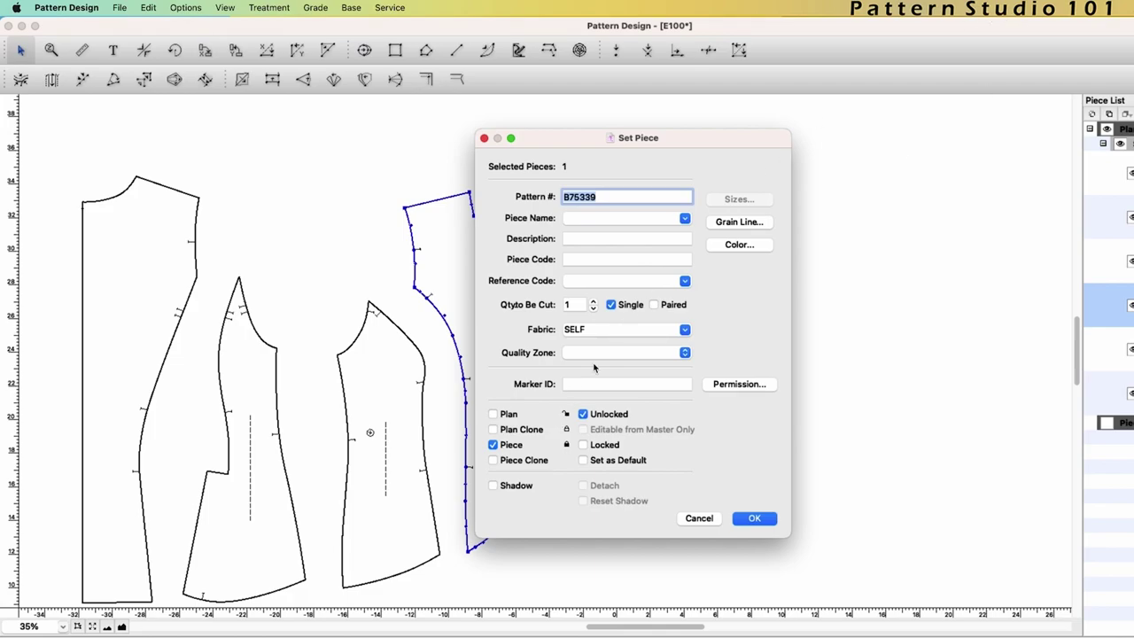
left_click(494, 460)
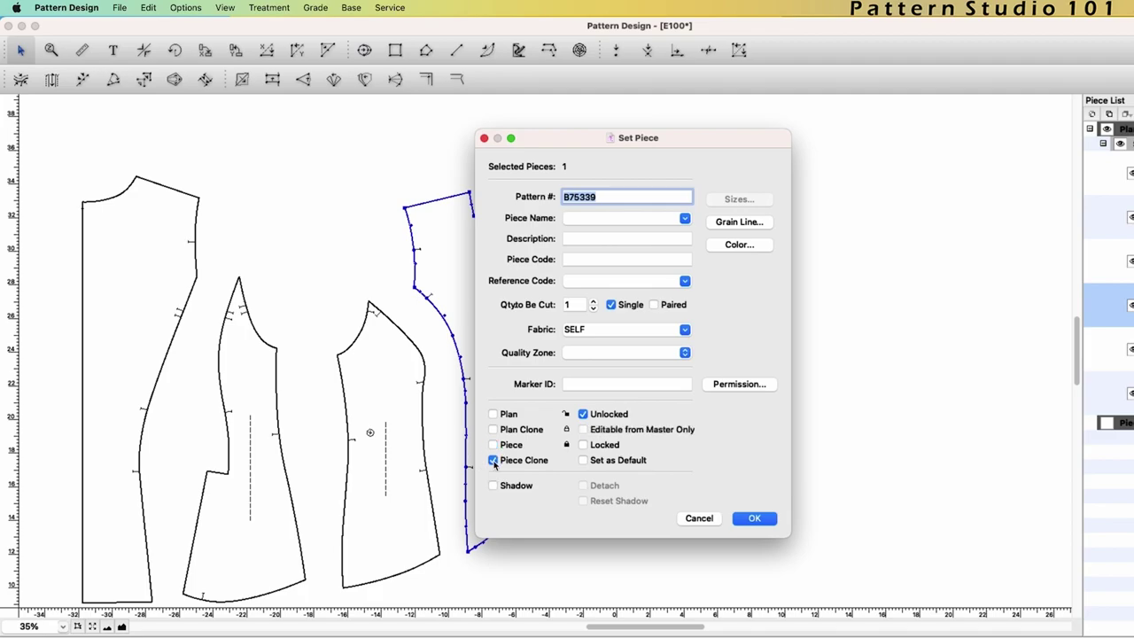
left_click(583, 429)
left_click(765, 523)
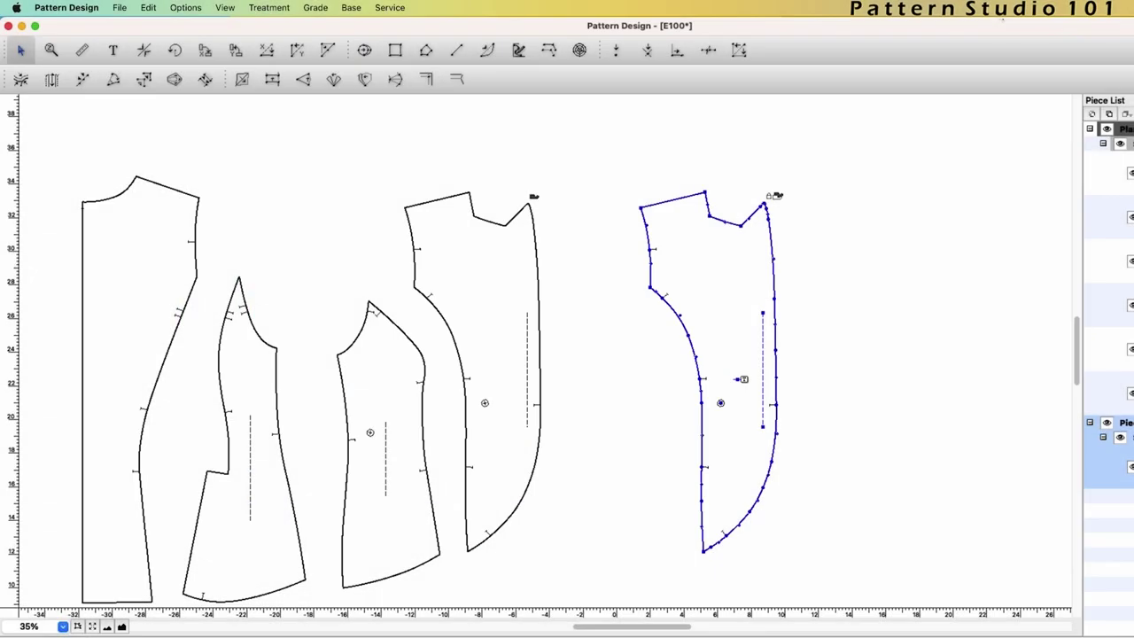
Step: Add a 0.5 inch seam allowance to the cloned front panel's shoulder line, with notches for the value on both sides
key("Escape")
left_click(680, 201)
left_click(457, 80)
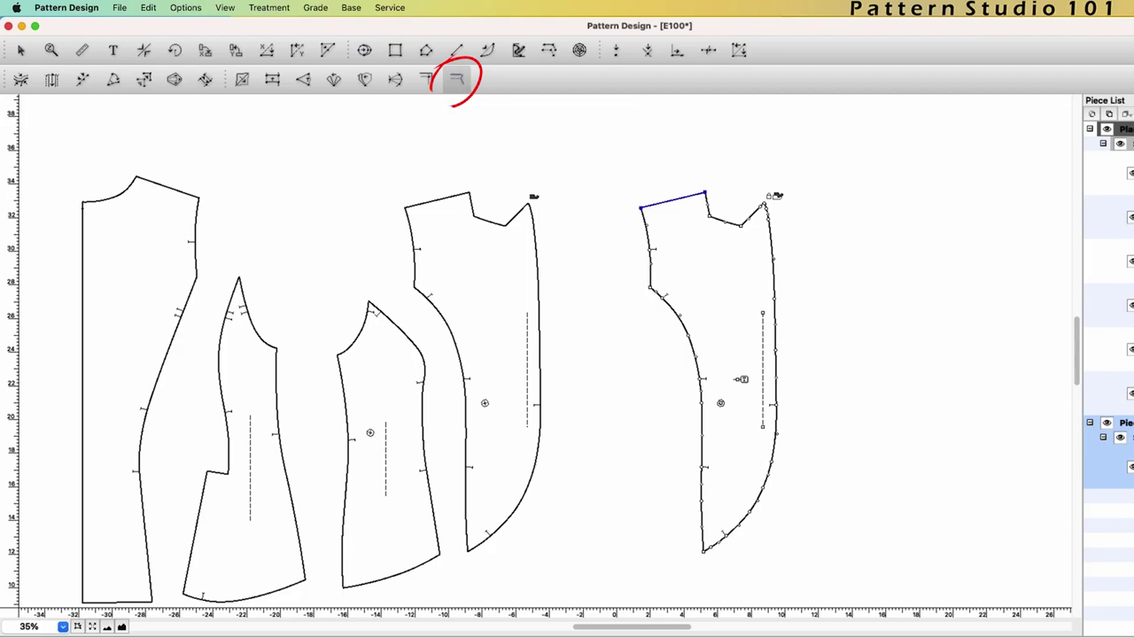
left_click(672, 205)
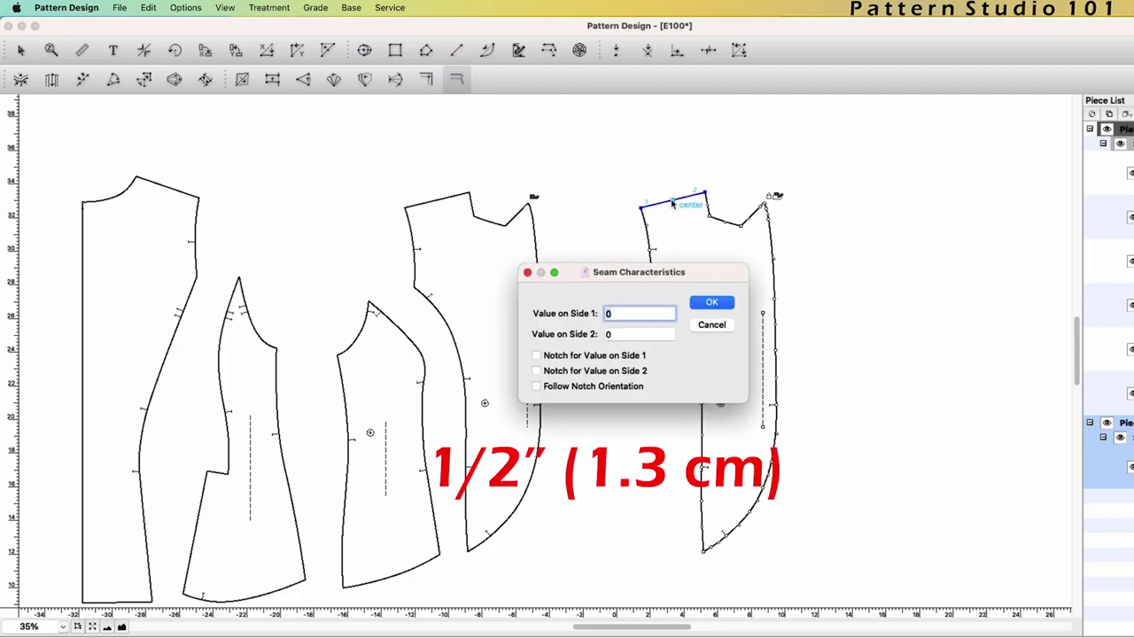
type("0.5")
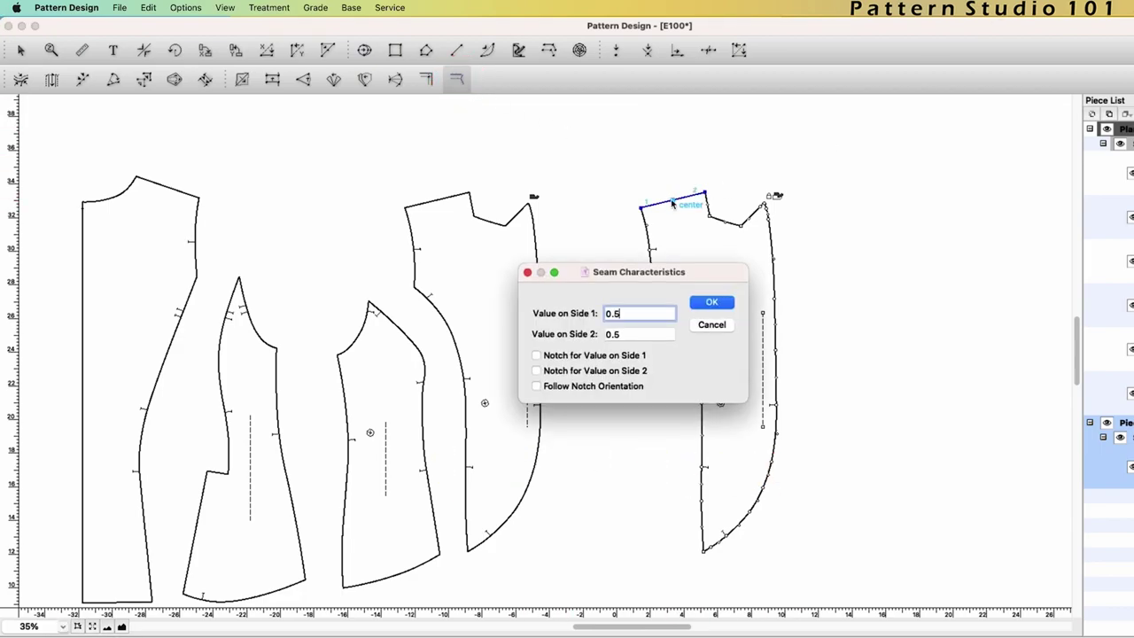
left_click(536, 355)
left_click(536, 371)
left_click(712, 304)
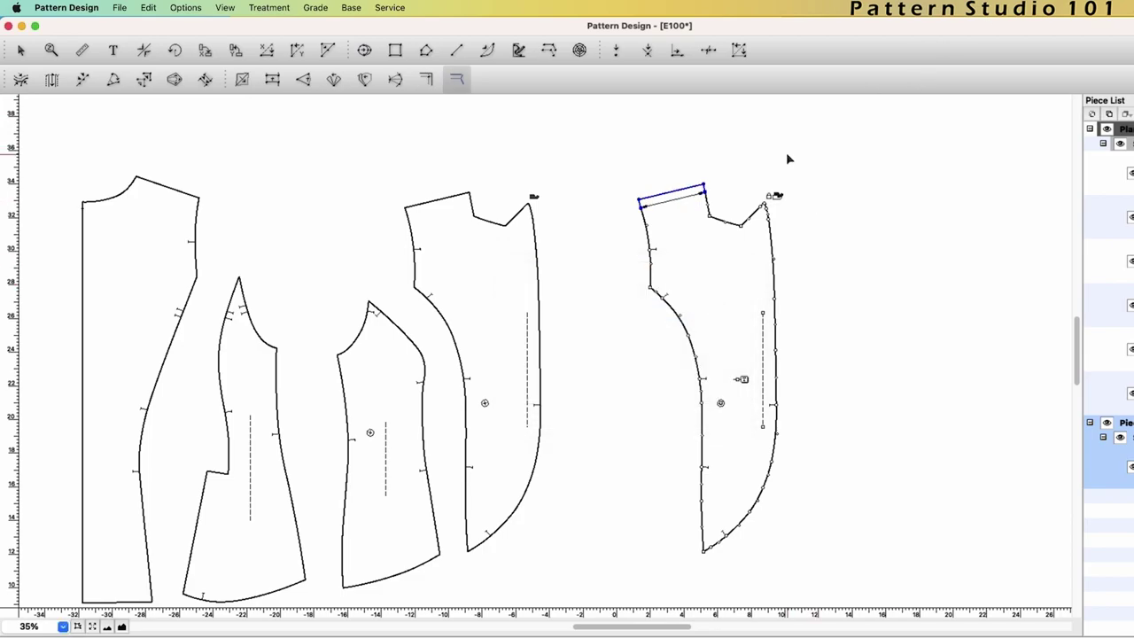
Step: Add a 0.25 inch seam allowance along the clone's neckline, lapel and curved front edge, with notches for the value on both sides
left_click(709, 204)
left_click(730, 225, "shift")
left_click(752, 218, "shift")
double_click(778, 285)
type("0.25")
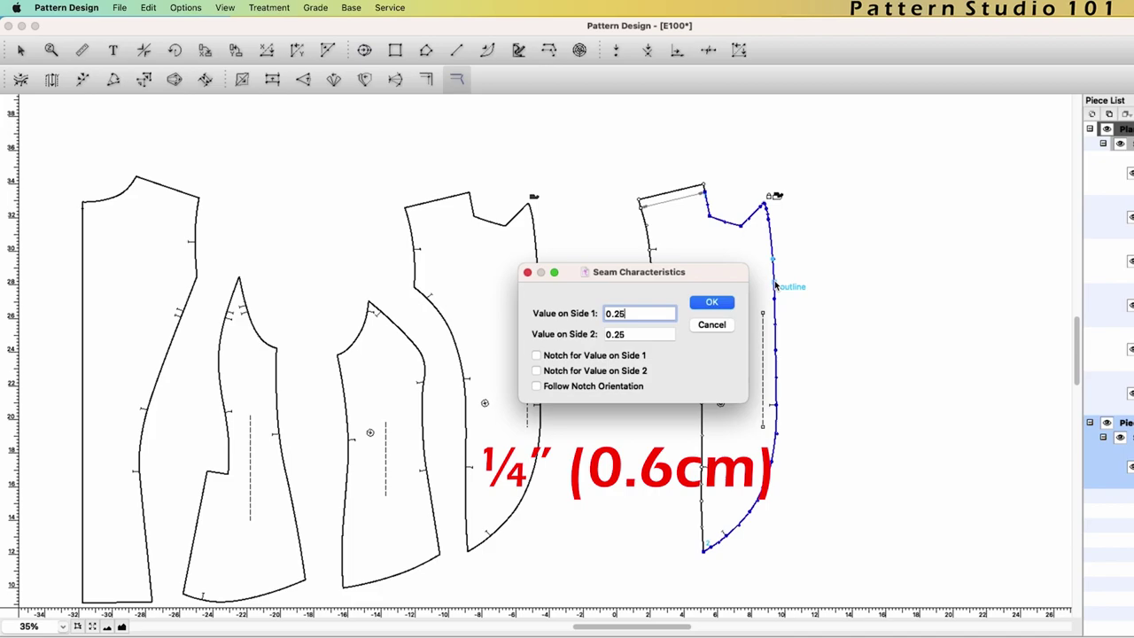
left_click(624, 356)
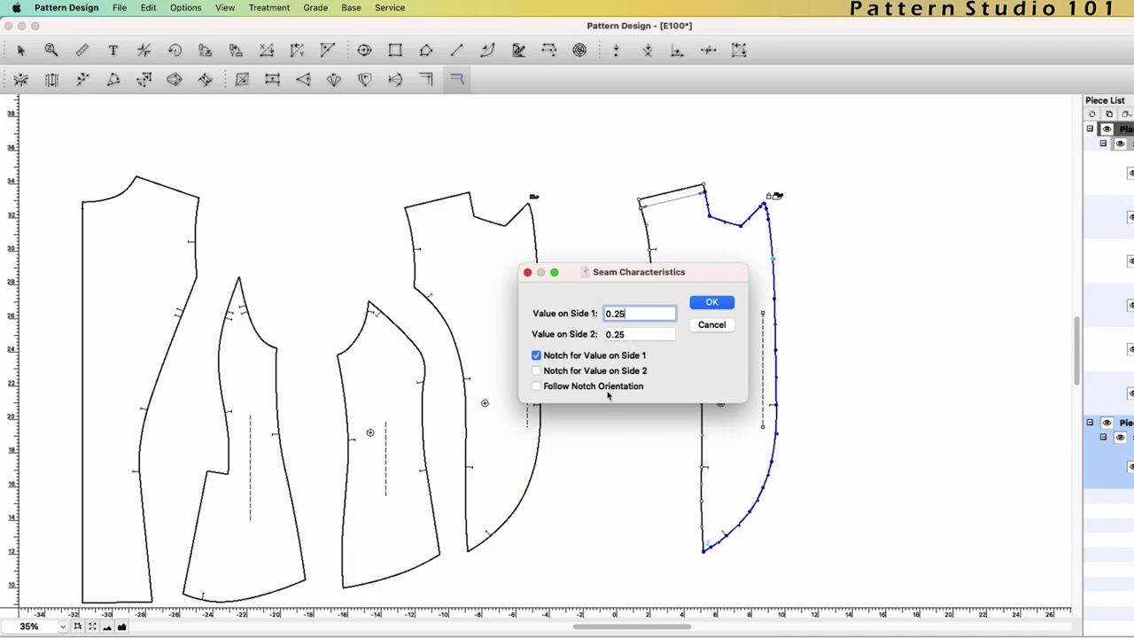
left_click(609, 388)
left_click(610, 386)
left_click(611, 371)
left_click(709, 304)
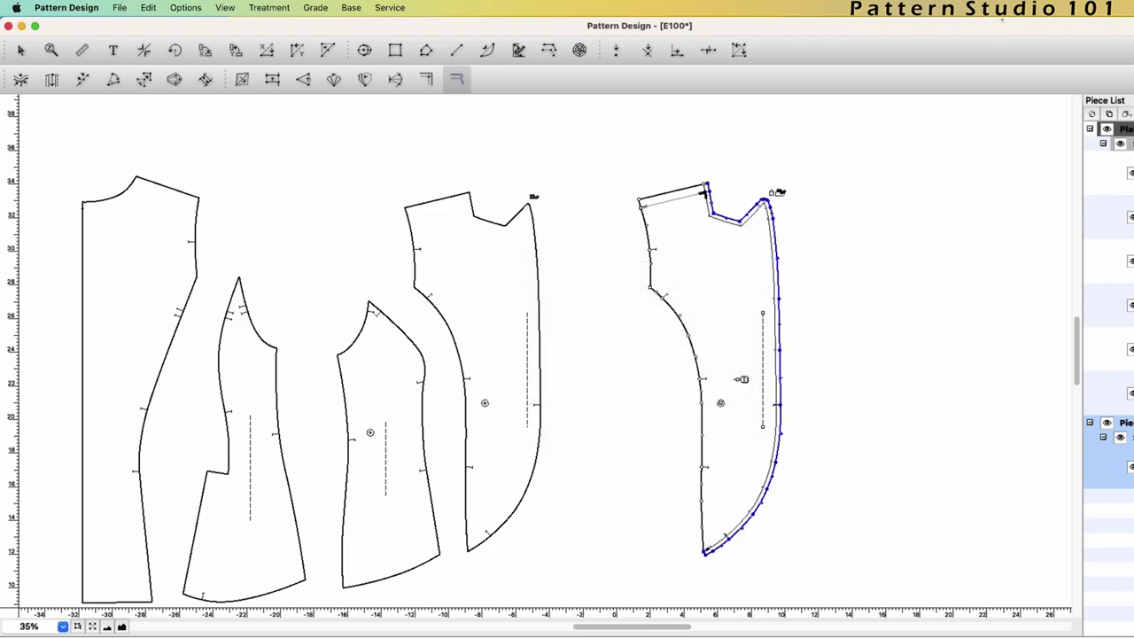
Step: Add a 0.5 inch seam allowance along the clone's armhole and princess seam, with notches for the value on both sides
left_click(653, 280)
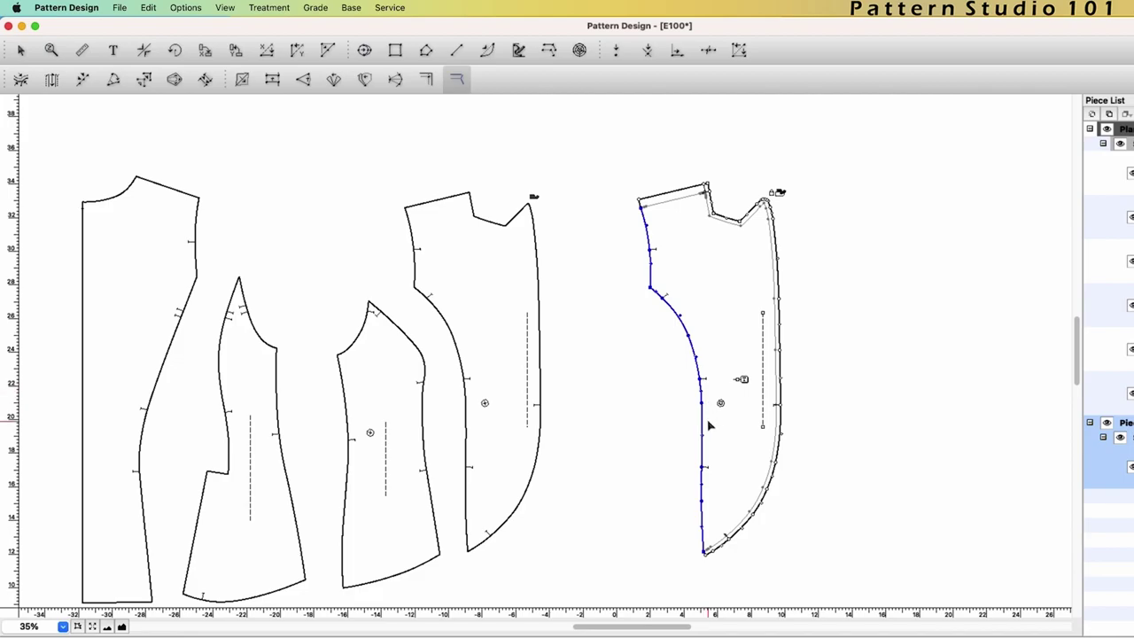
double_click(702, 427)
type("0.5")
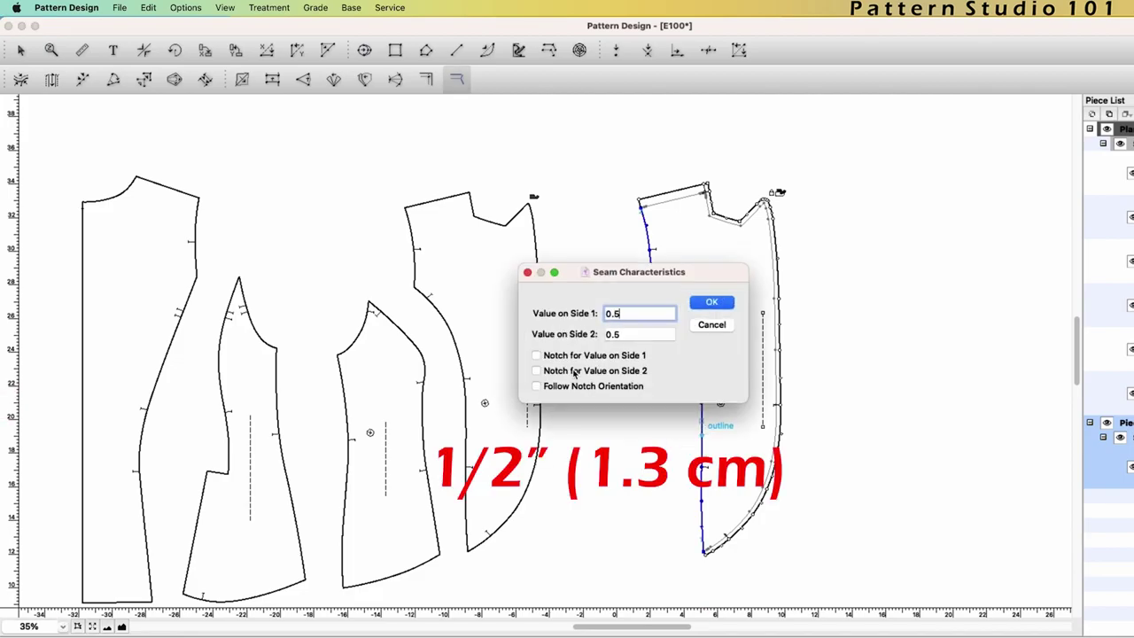
left_click(536, 355)
left_click(536, 370)
left_click(715, 304)
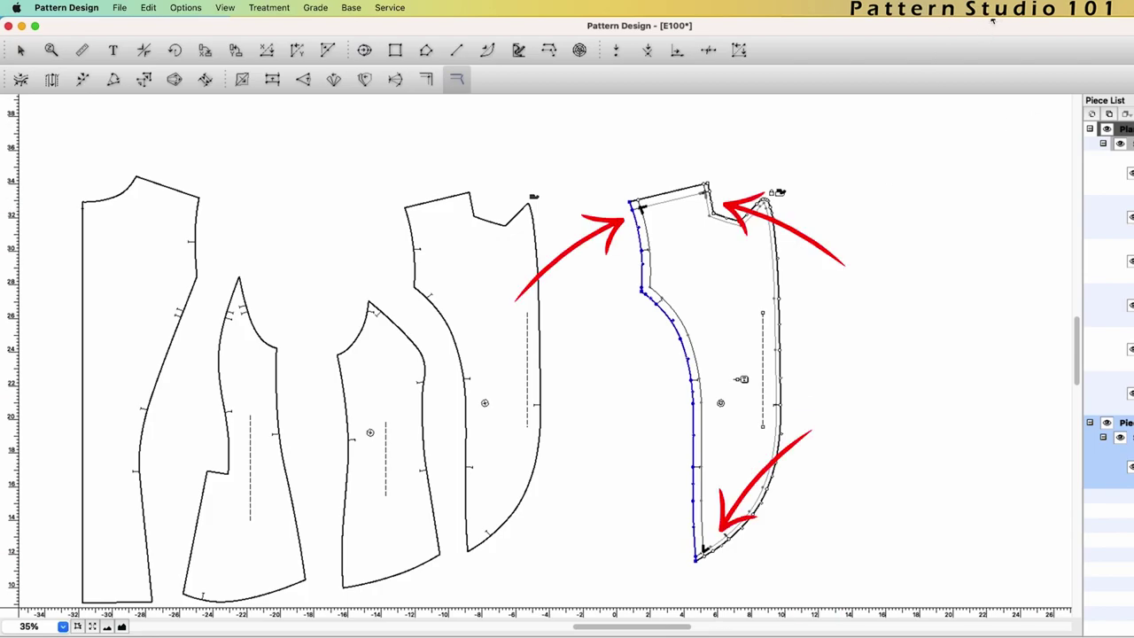
key("Escape")
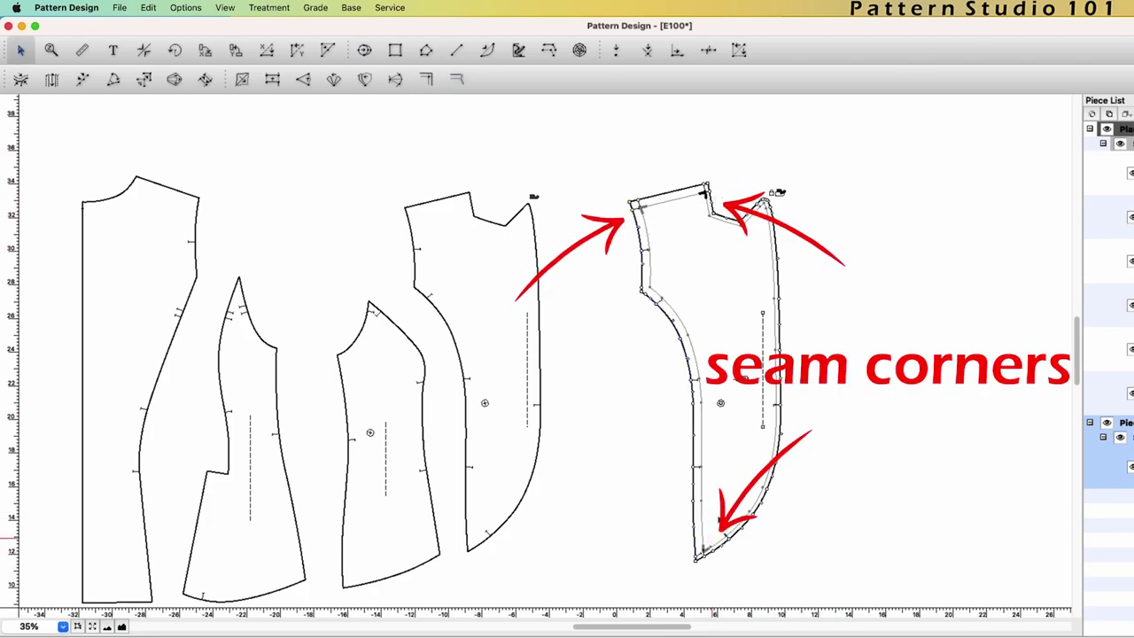
left_click(856, 322)
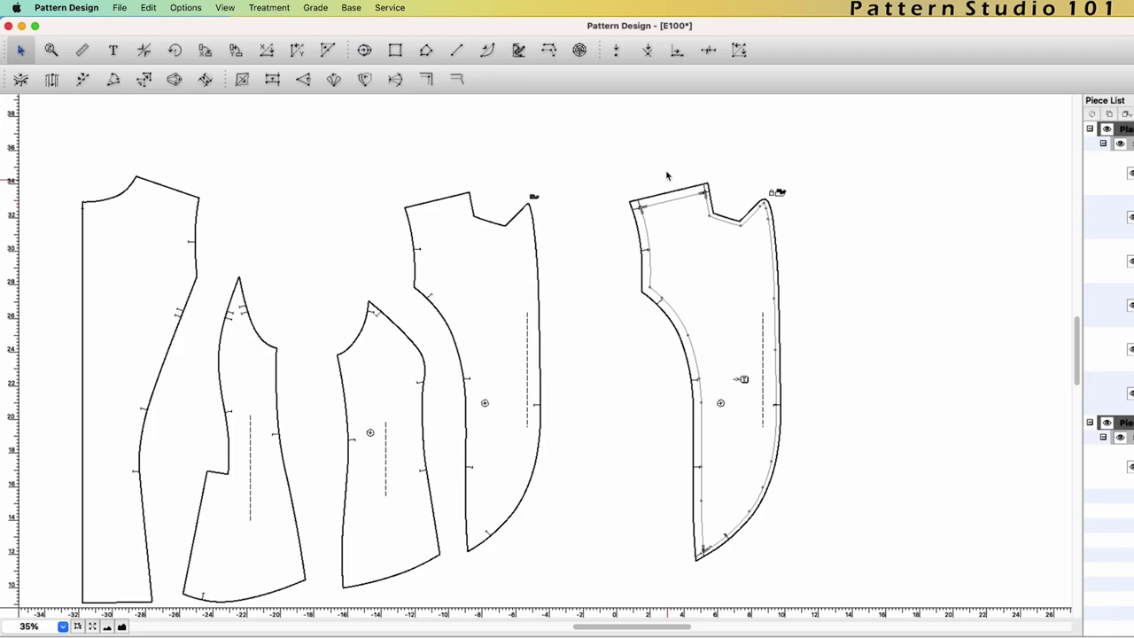
left_click(689, 201)
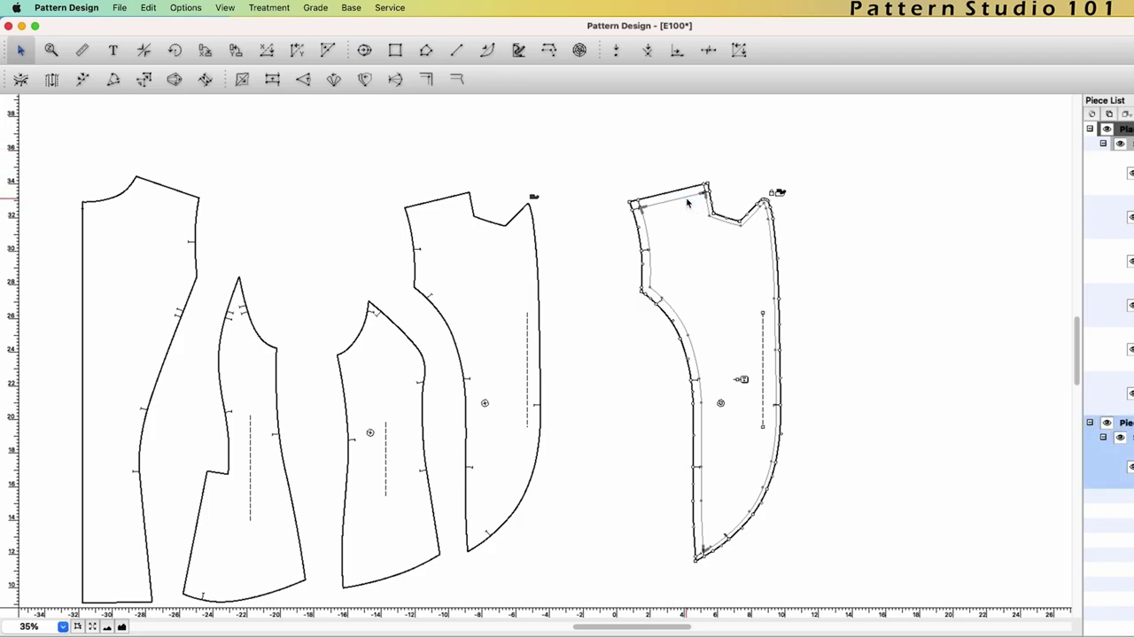
left_click(689, 201)
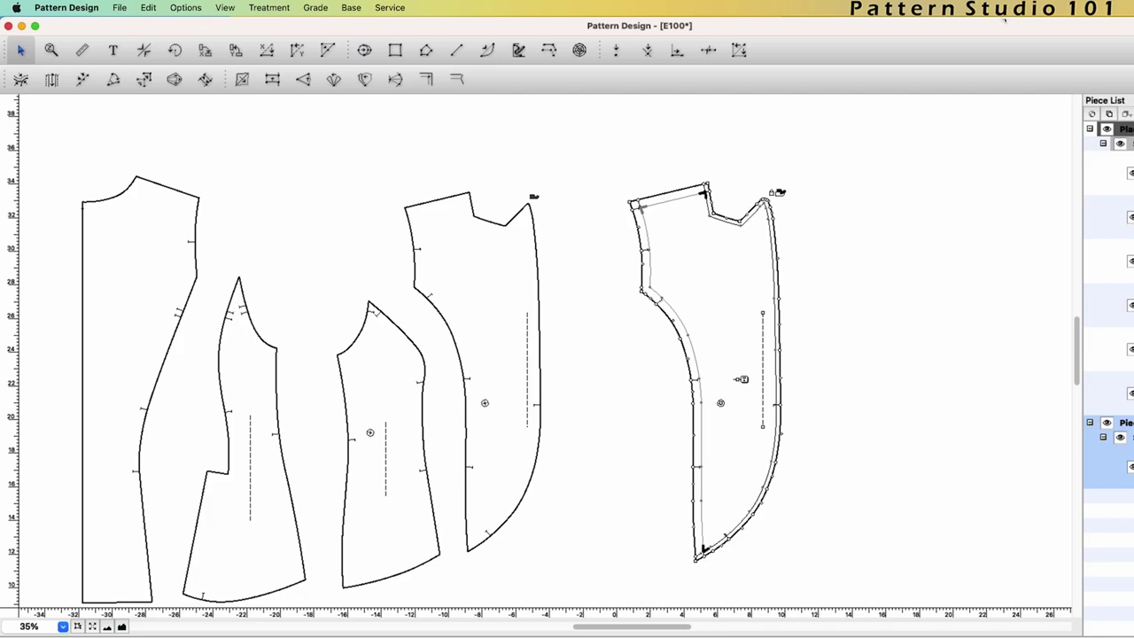
key("Escape")
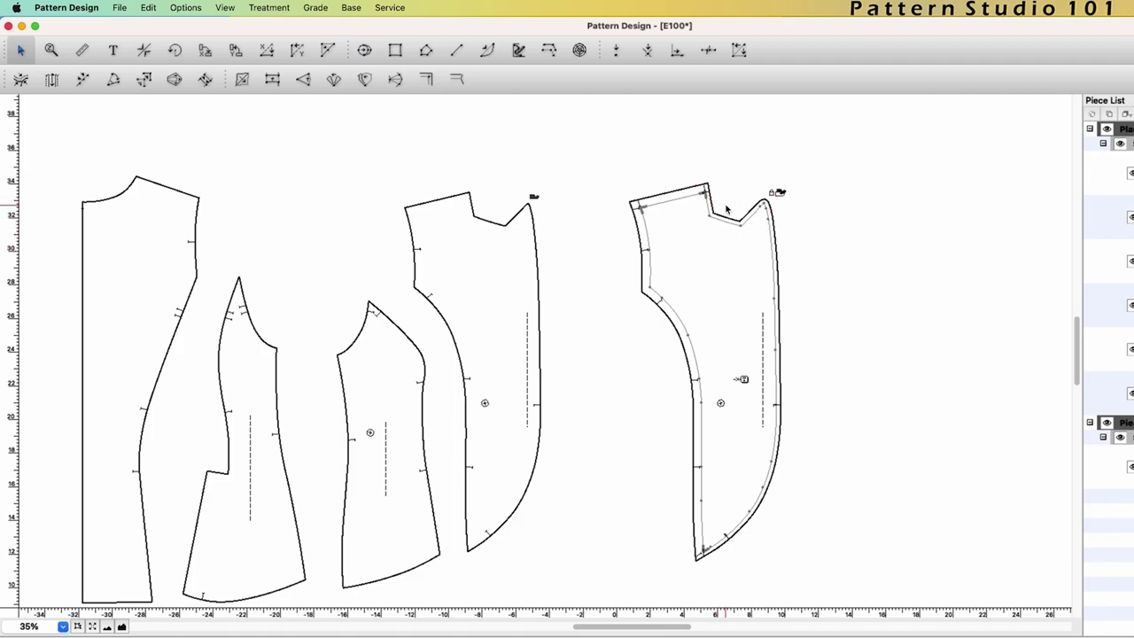
Step: Add a Standard seam corner at the point where the clone's neckline meets the lapel
scroll(706, 263, "up", 5)
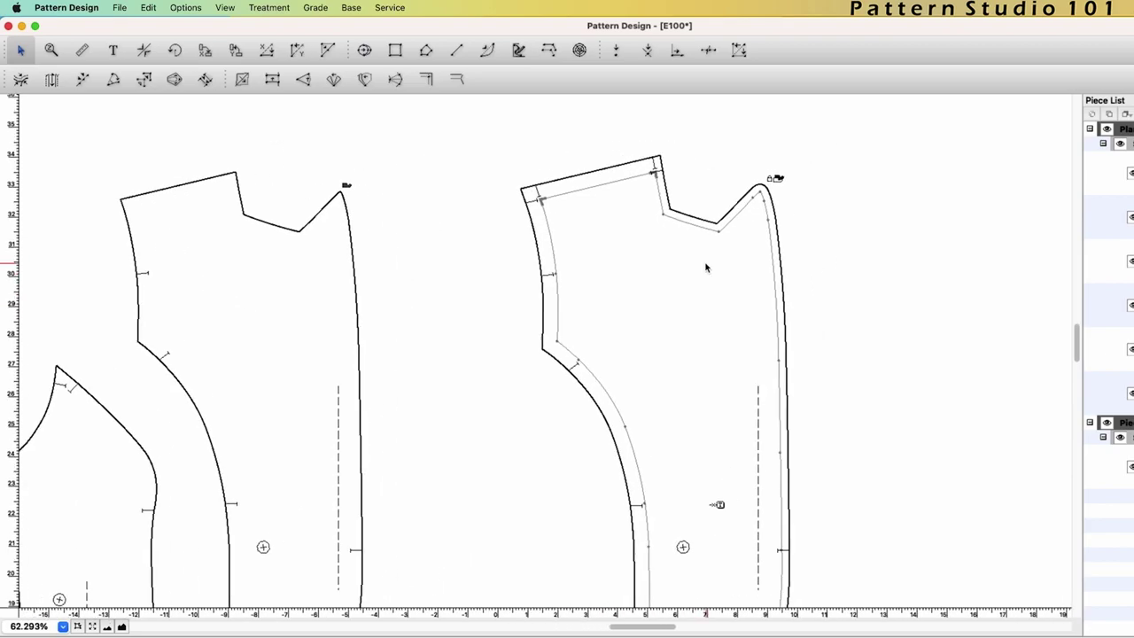
scroll(705, 263, "up", 2)
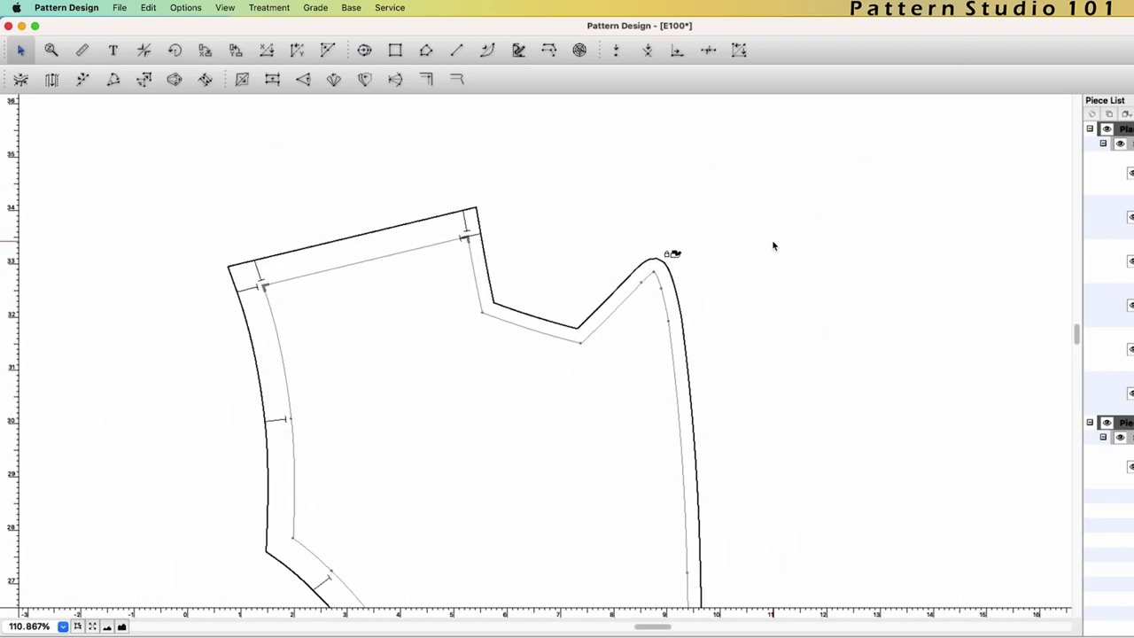
left_click(684, 318)
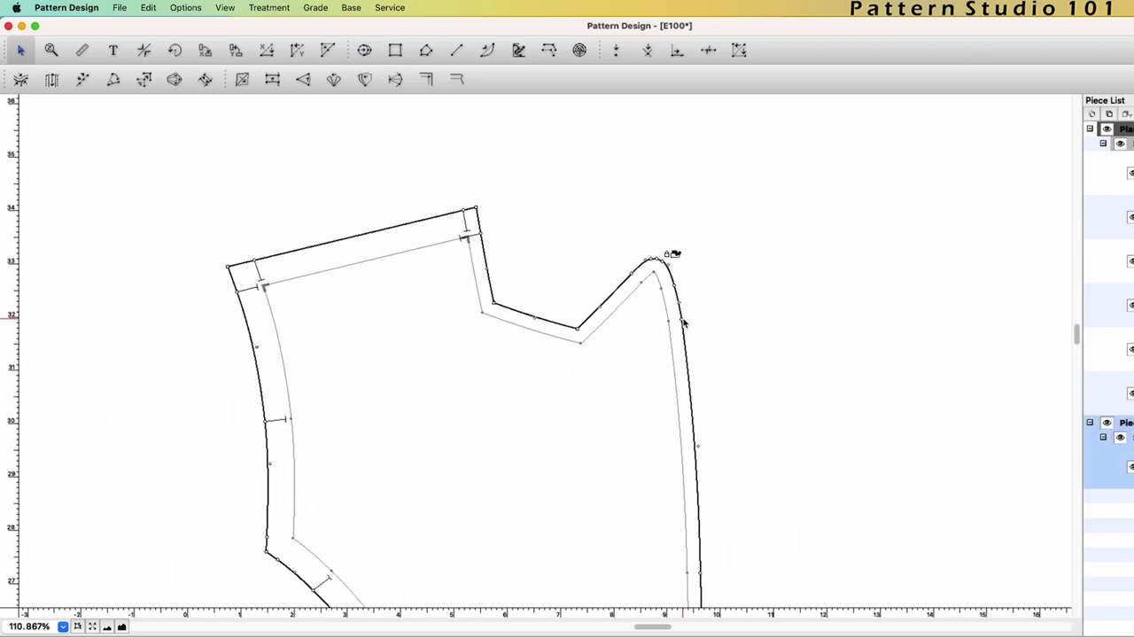
left_click(426, 81)
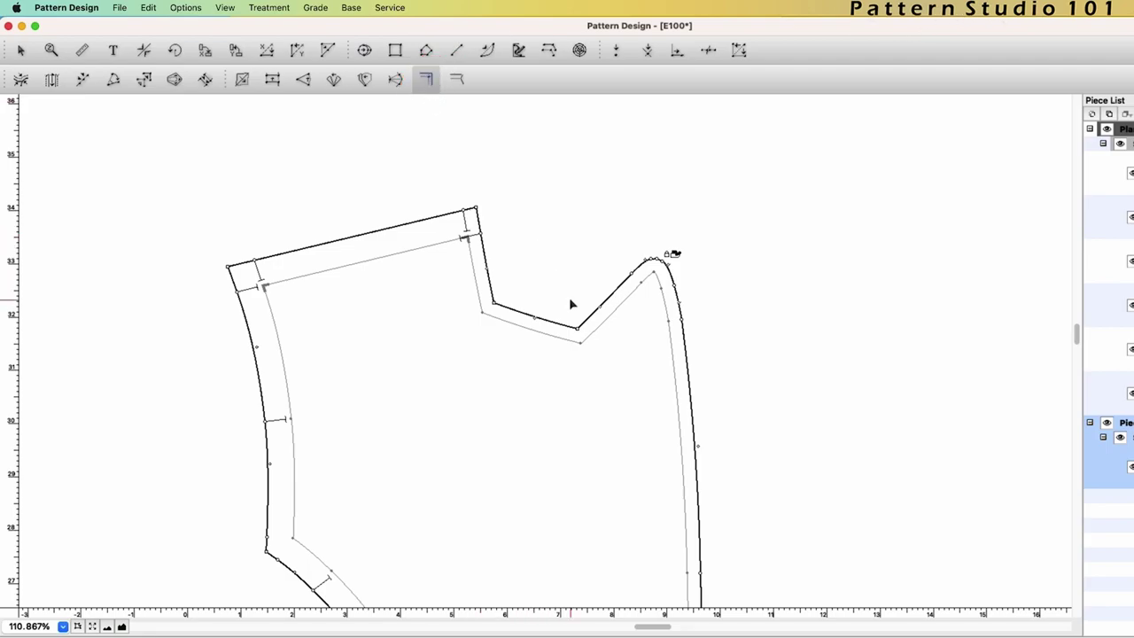
left_click(581, 348)
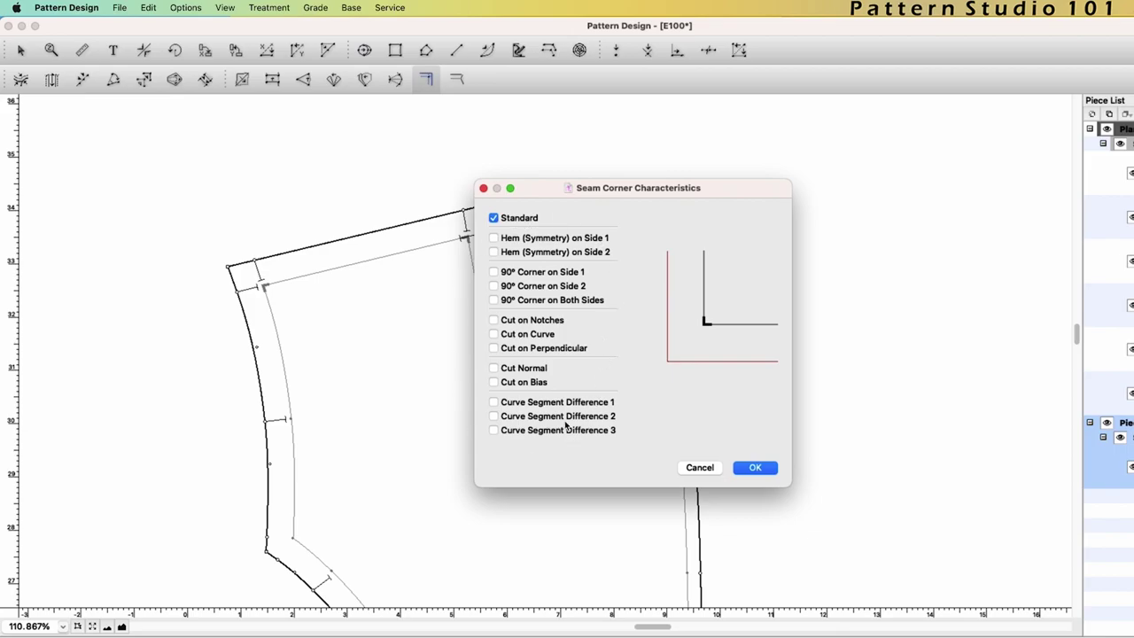
left_click(755, 468)
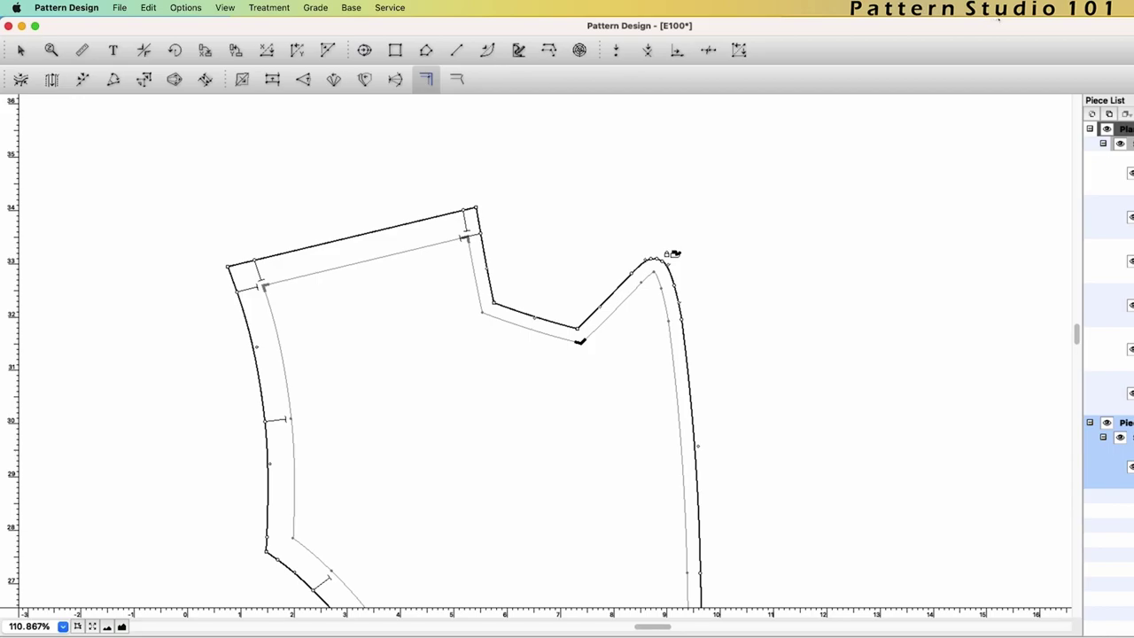
key("Escape")
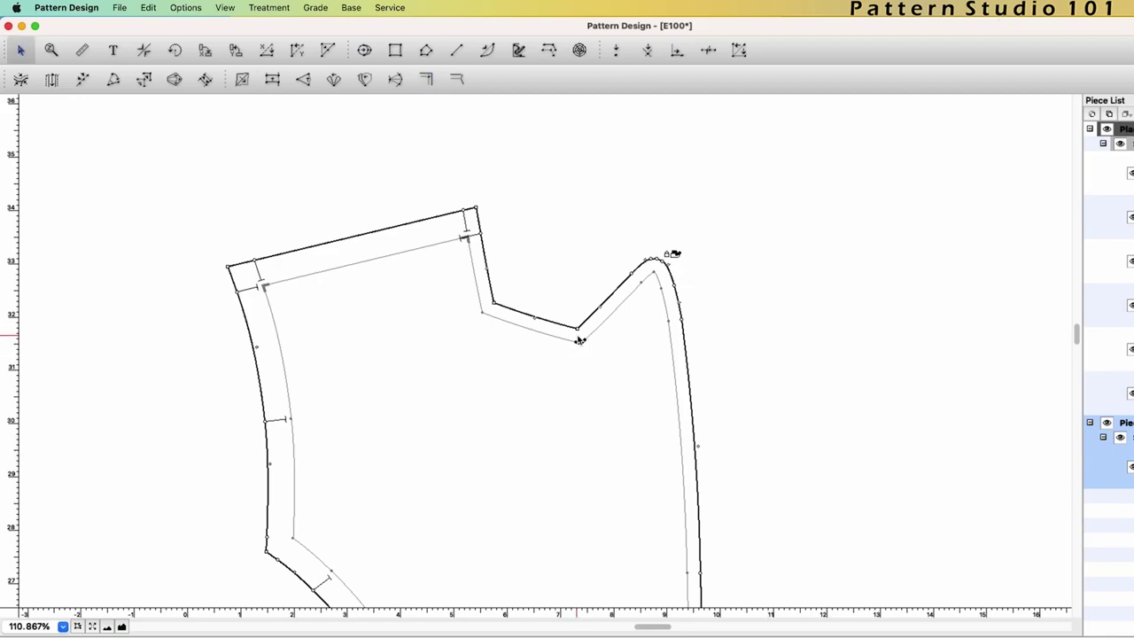
Step: Set the seam allowance of the clone's neckline segment, from the shoulder to the lapel corner, to 0.375 inch
left_click(510, 324)
key("ctrl+i")
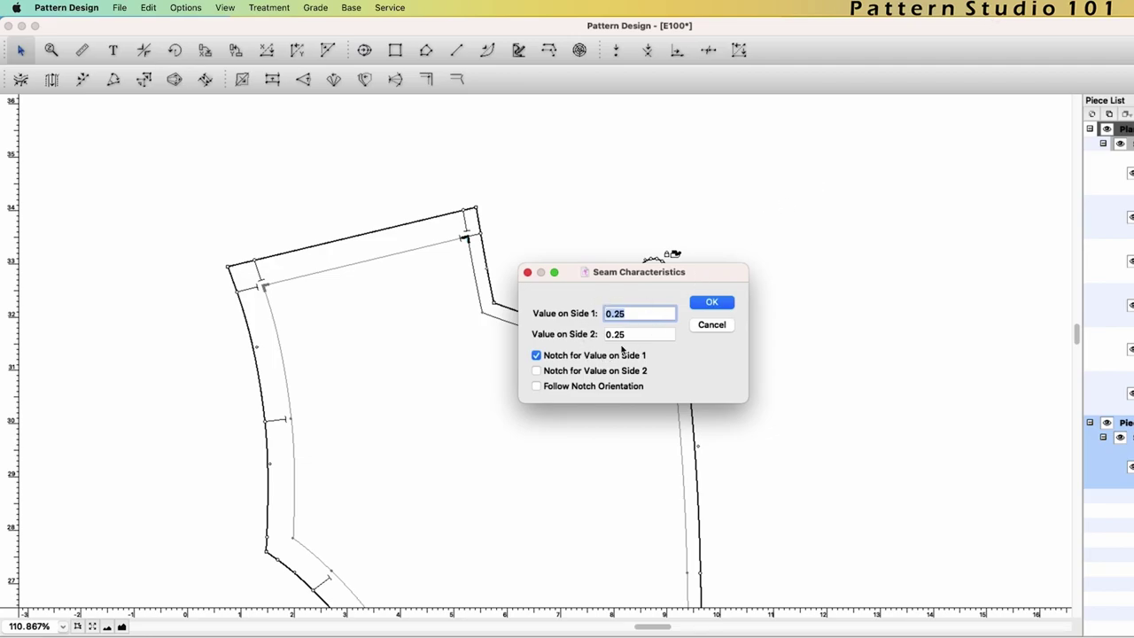
type("0.3")
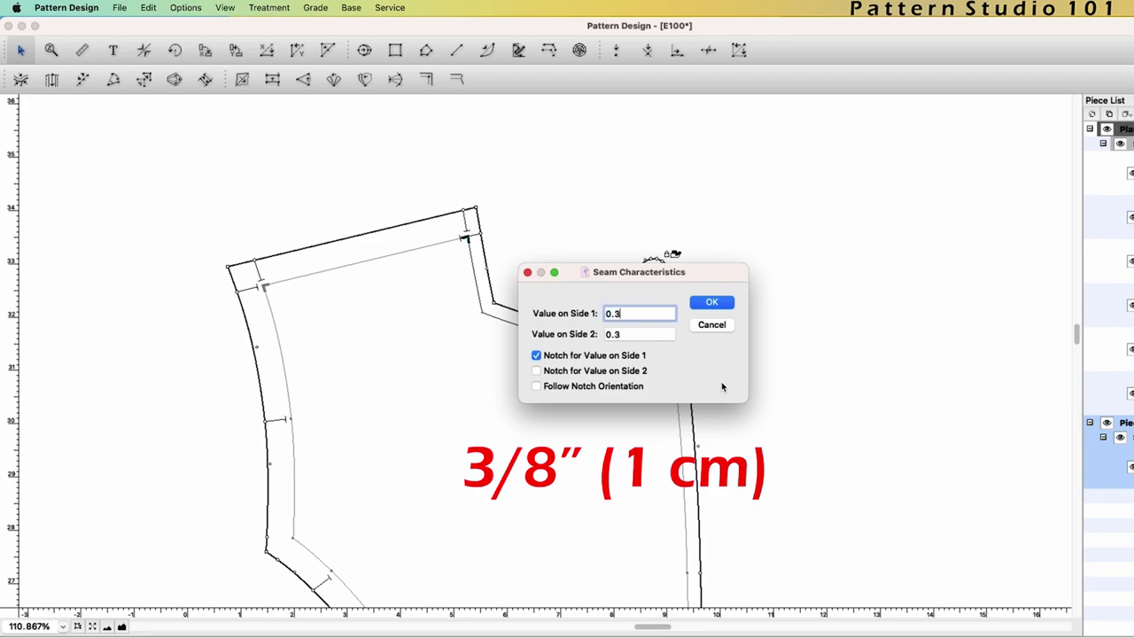
type("75")
left_click(712, 303)
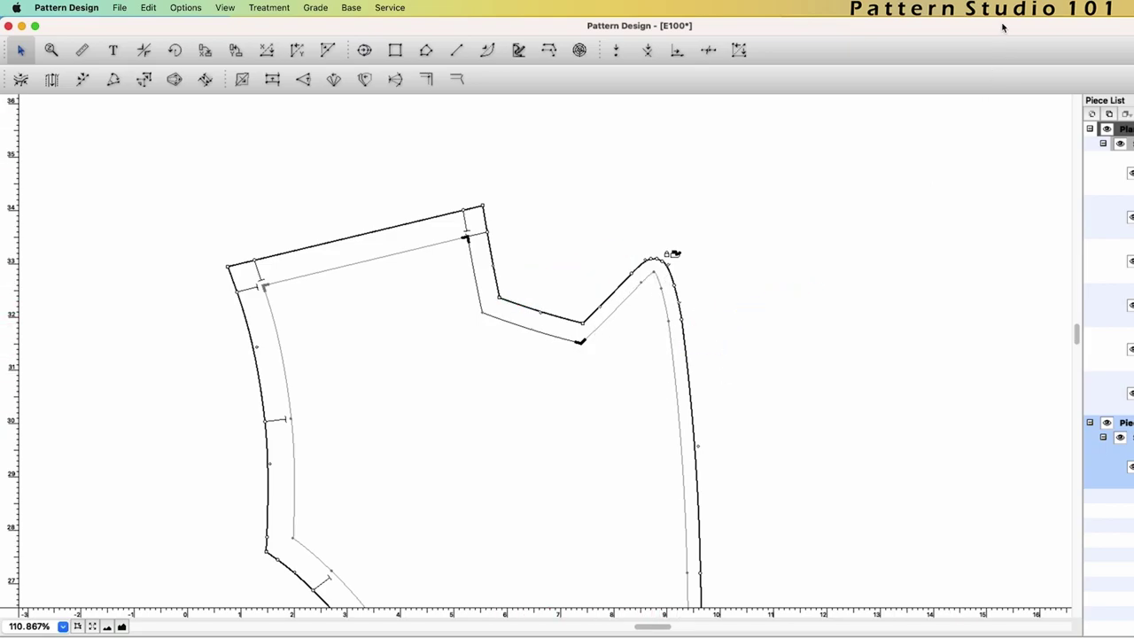
scroll(422, 340, "down", 10)
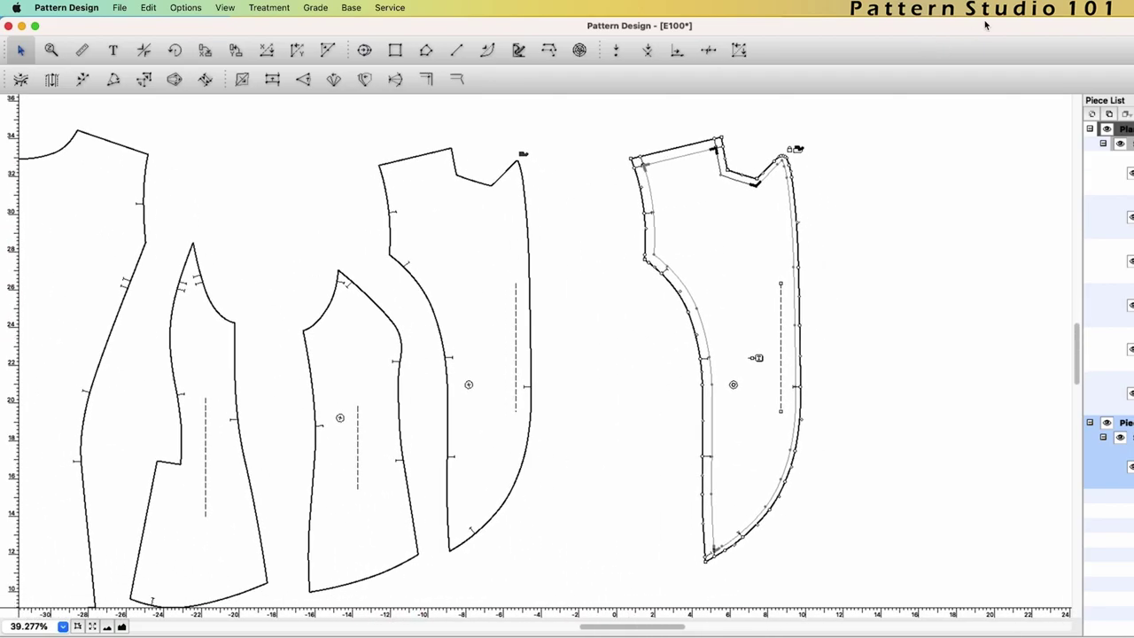
key("Escape")
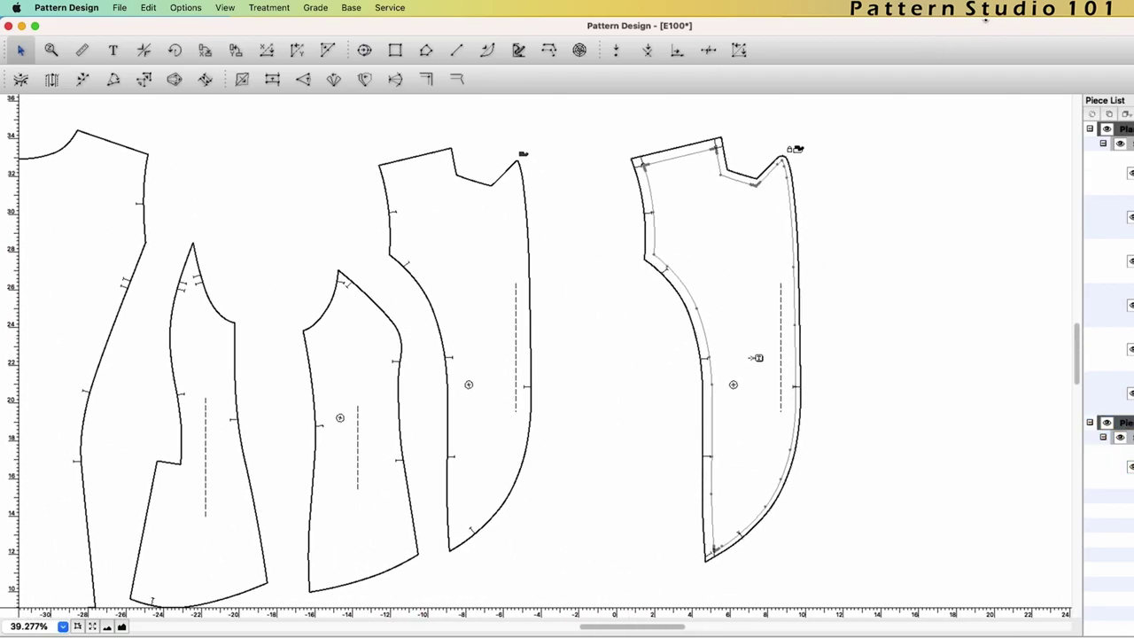
Step: Create a piece clone of the side front panel that is editable from master only, and space both clones apart beside the originals
left_click(412, 512)
key("ctrl+e")
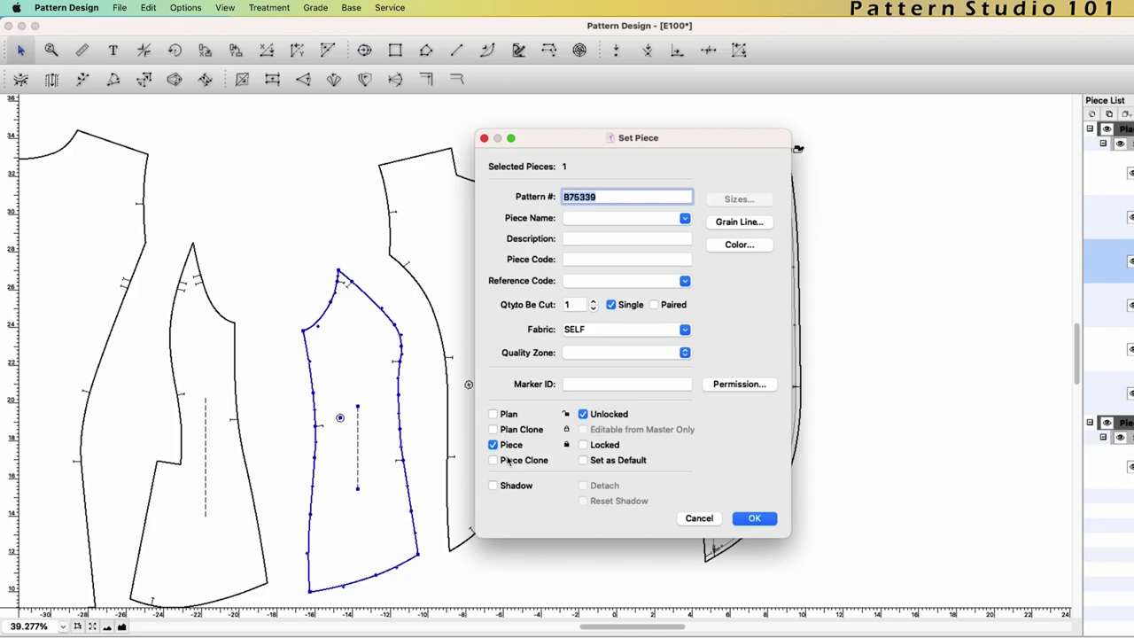
left_click(510, 462)
left_click(587, 431)
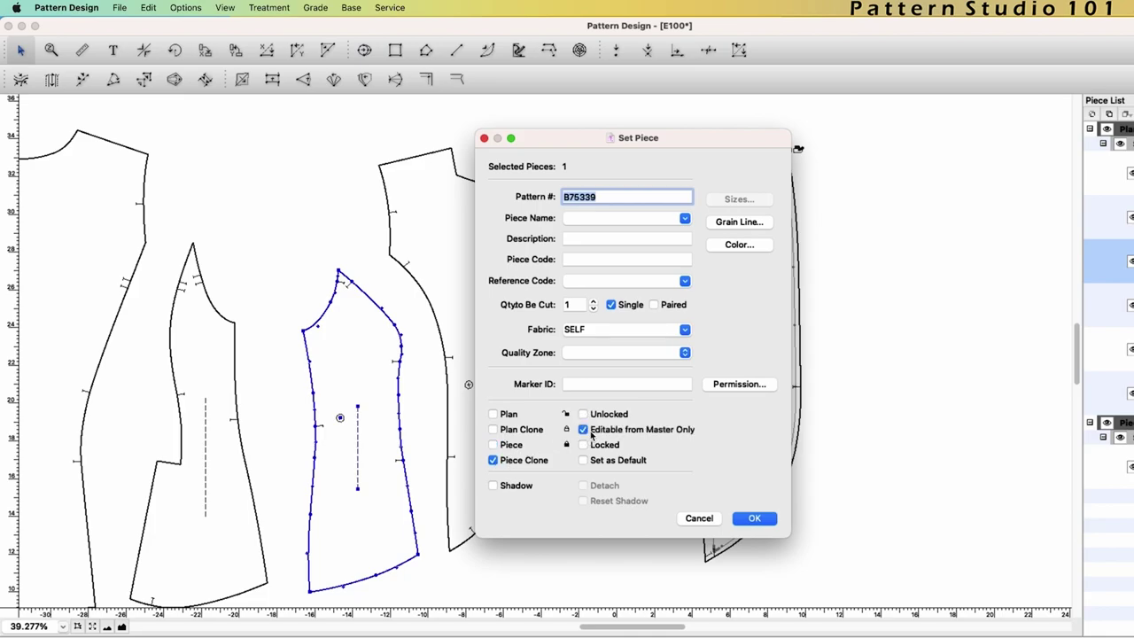
left_click(755, 518)
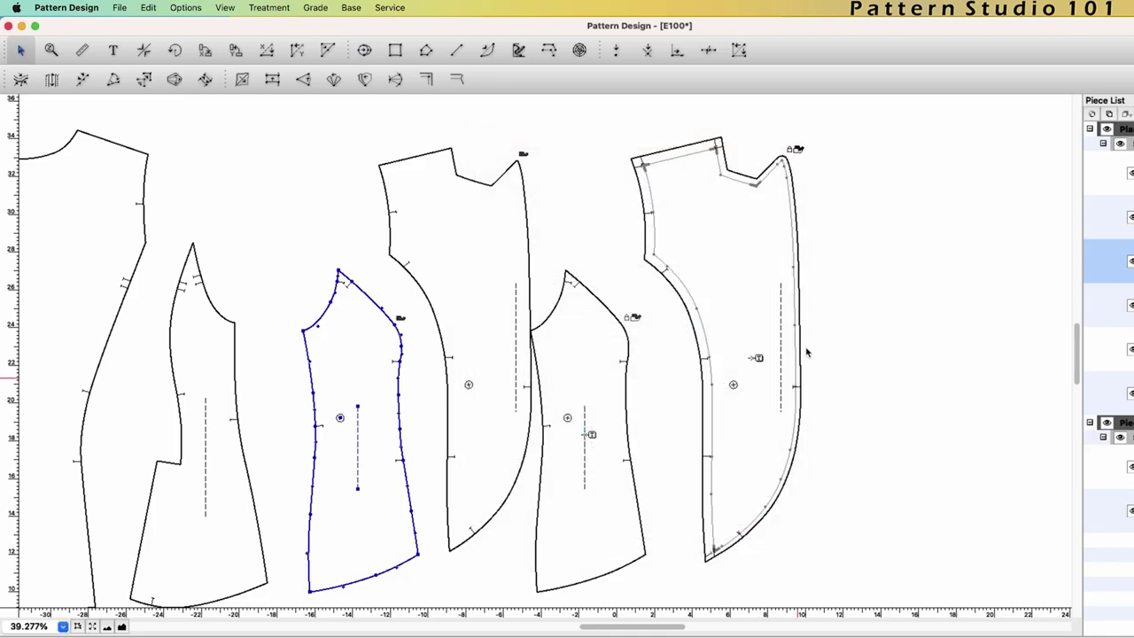
left_click(801, 351)
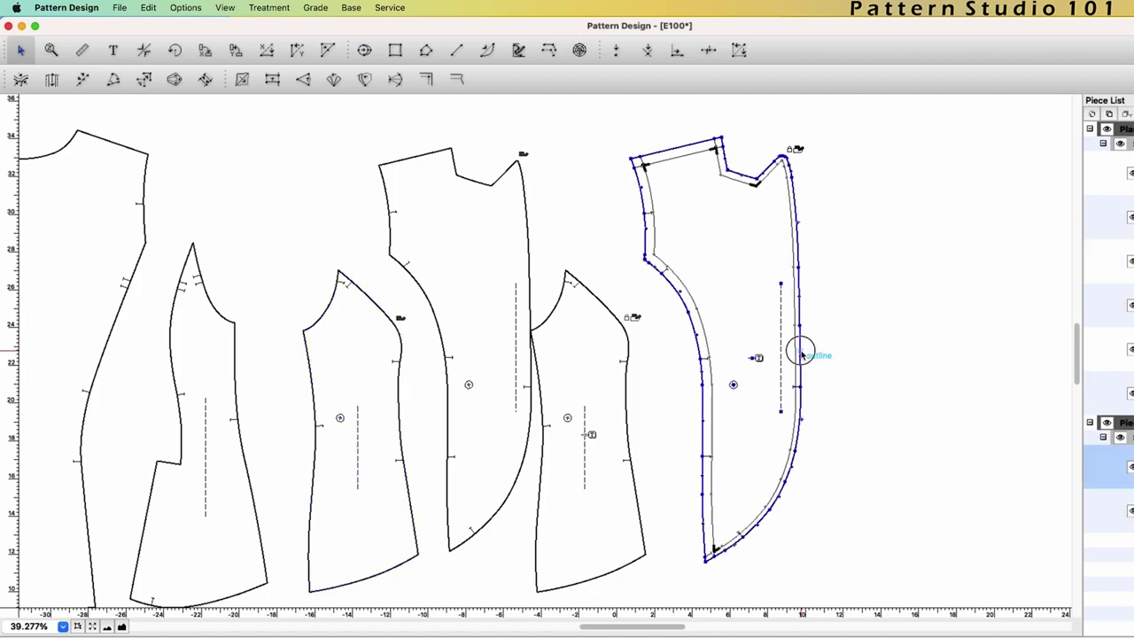
scroll(565, 245, "up", 2)
Step: Add a 0.5 inch seam allowance along all four edges of the side front clone: armhole, princess seam, side seam and hem
left_click(531, 252)
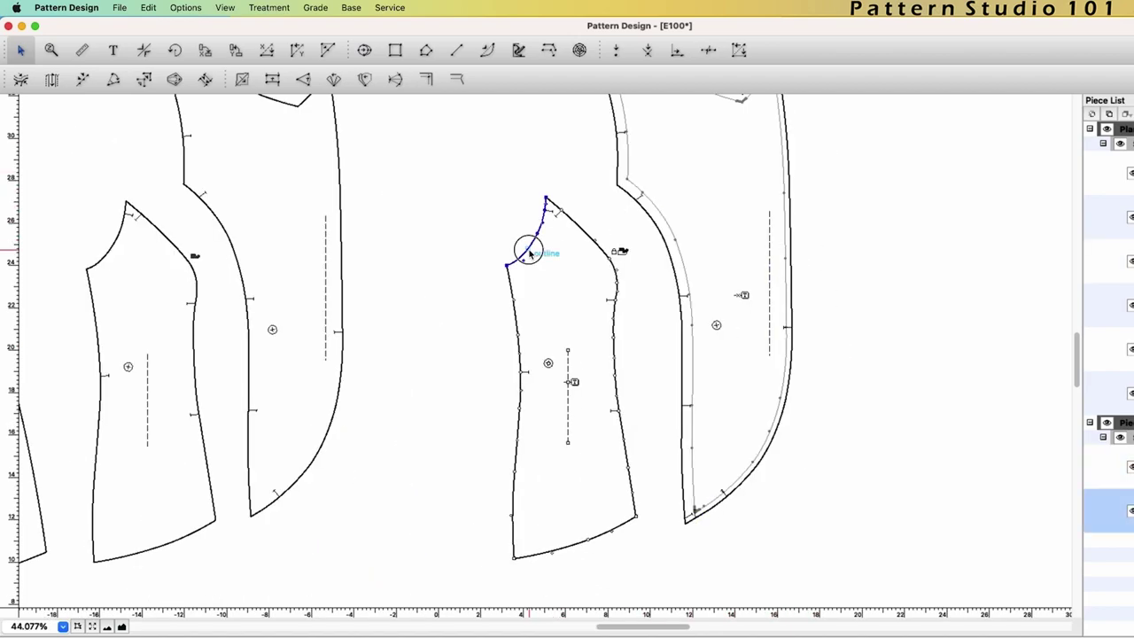
left_click(587, 232)
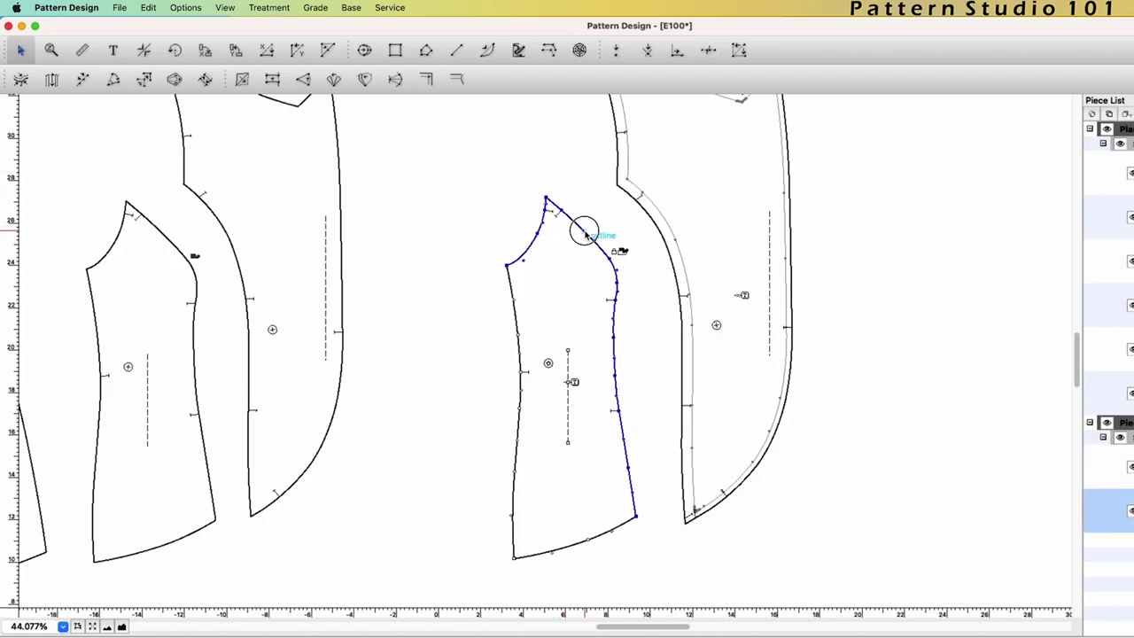
left_click(513, 296)
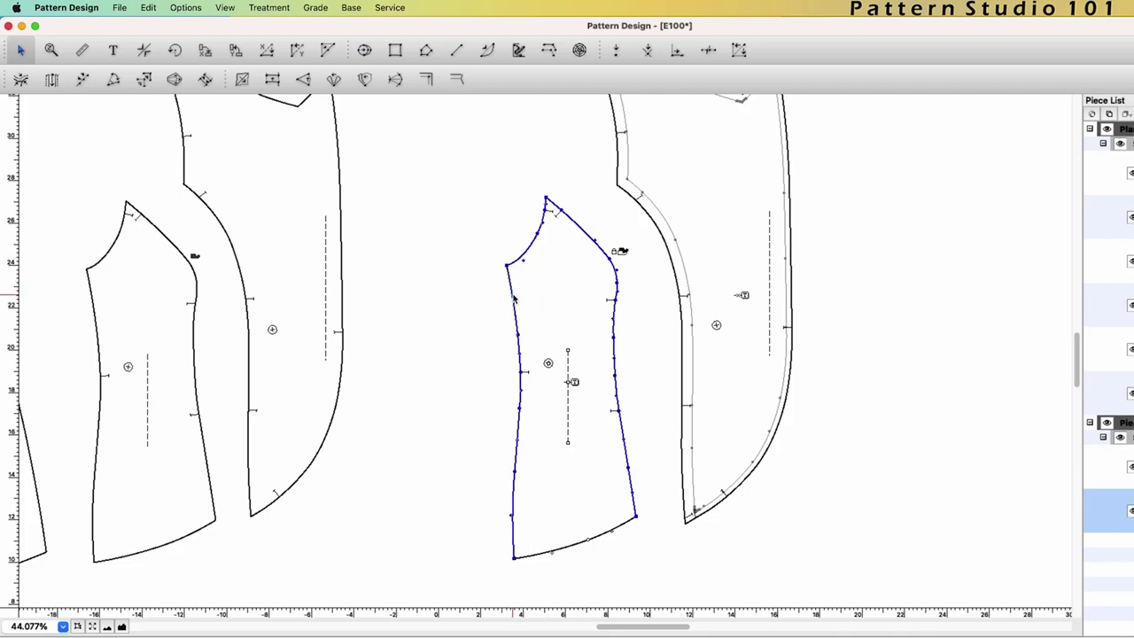
left_click(629, 524)
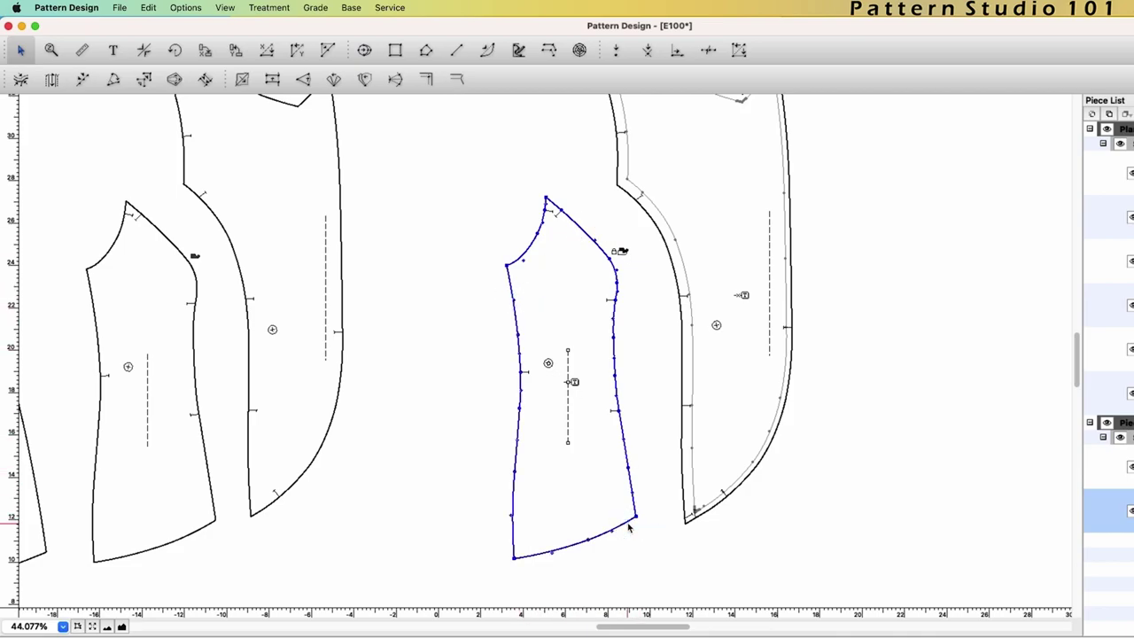
left_click(458, 81)
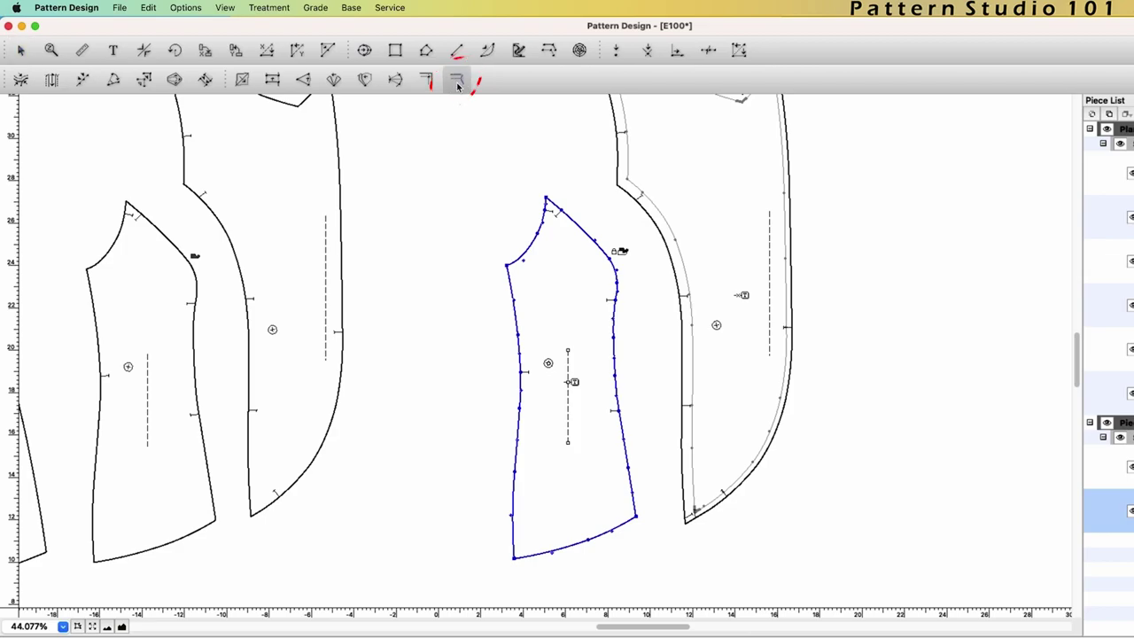
left_click(613, 304)
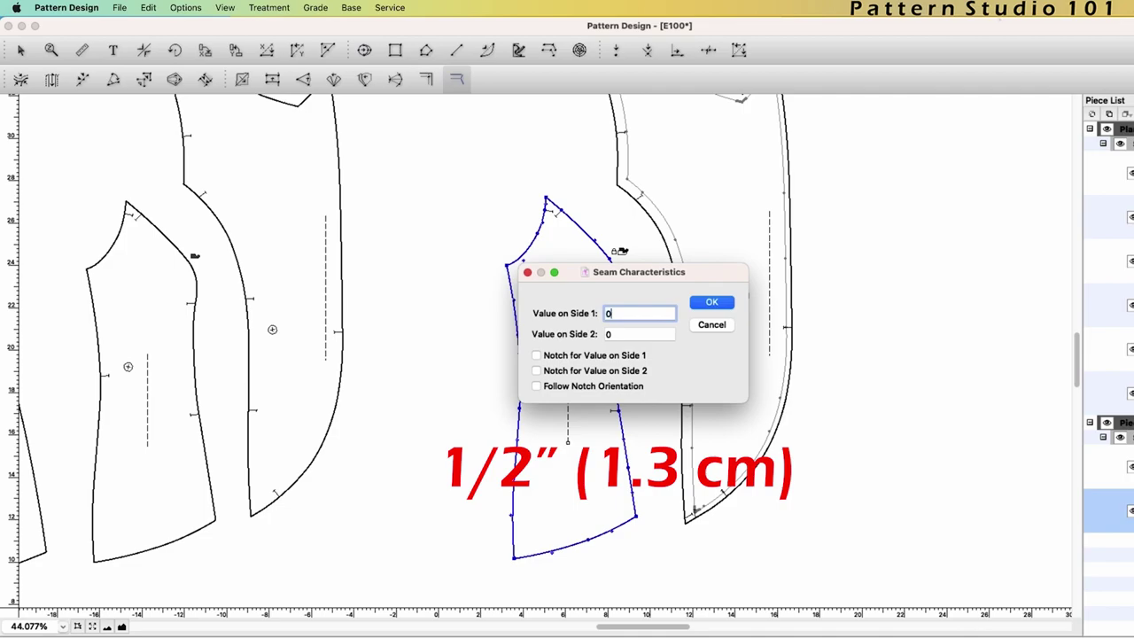
left_click(711, 302)
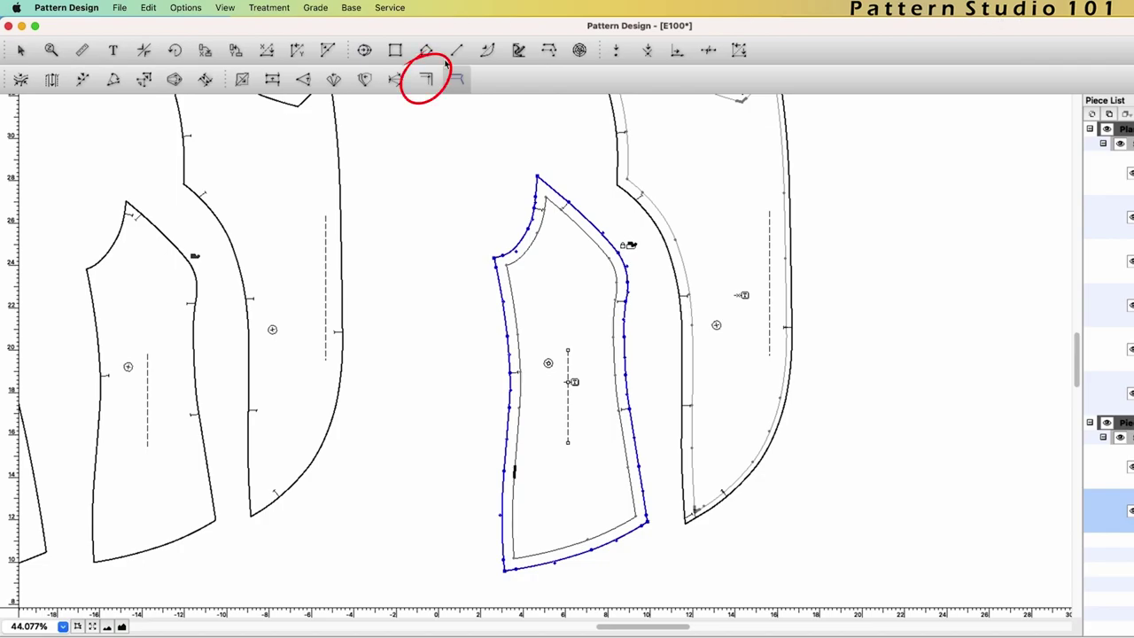
Step: Add Standard seam corners at all four corners of the side front clone
left_click(428, 81)
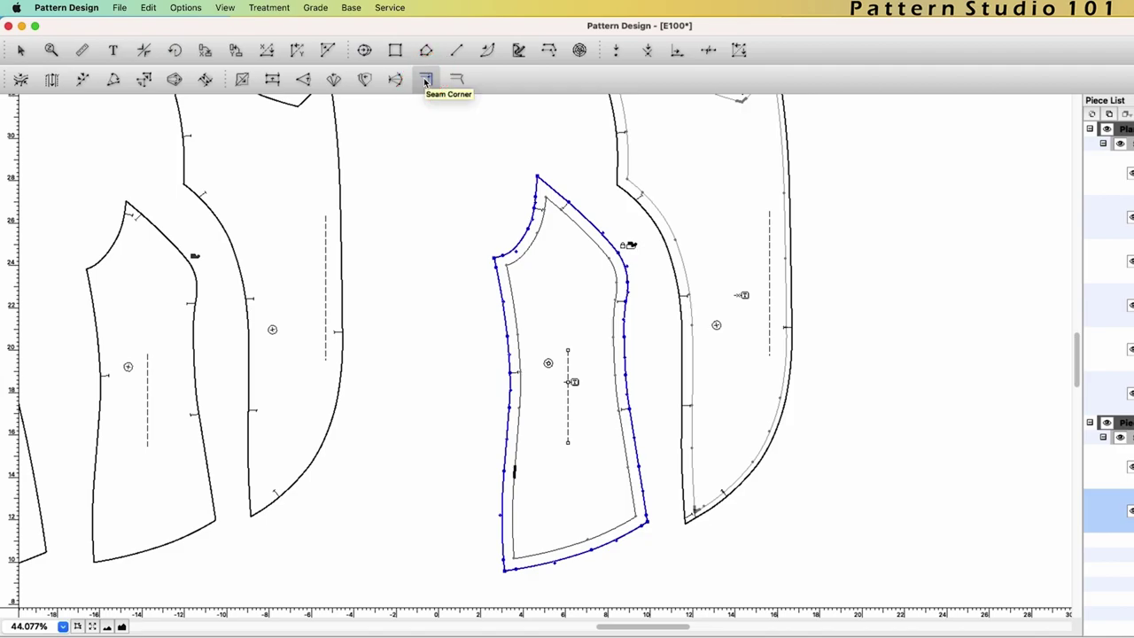
left_click(508, 269)
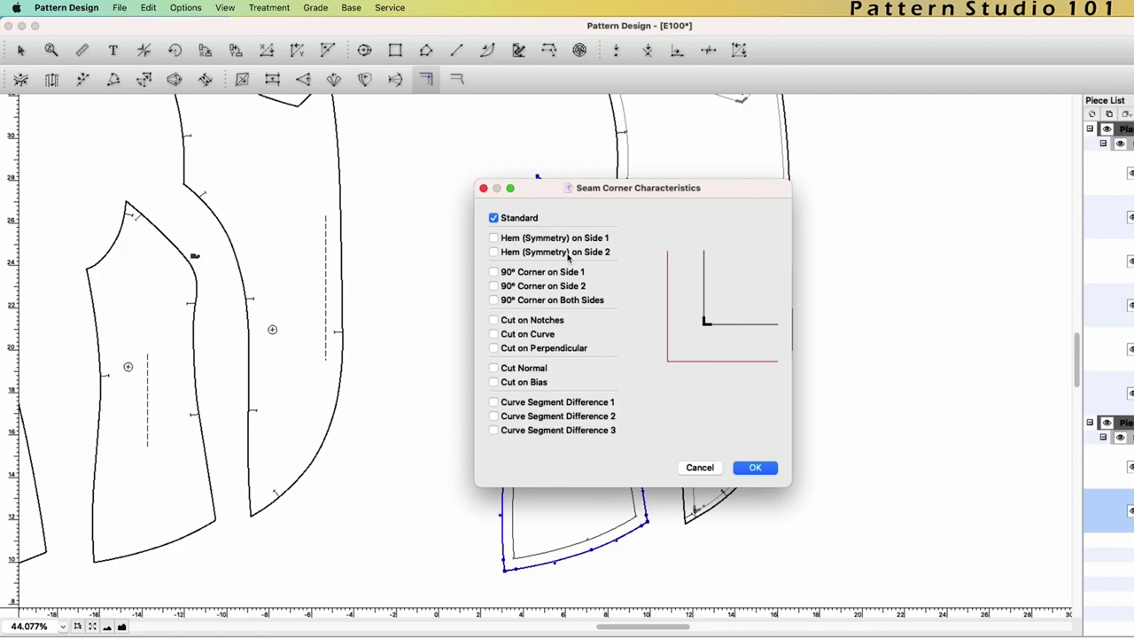
left_click(755, 468)
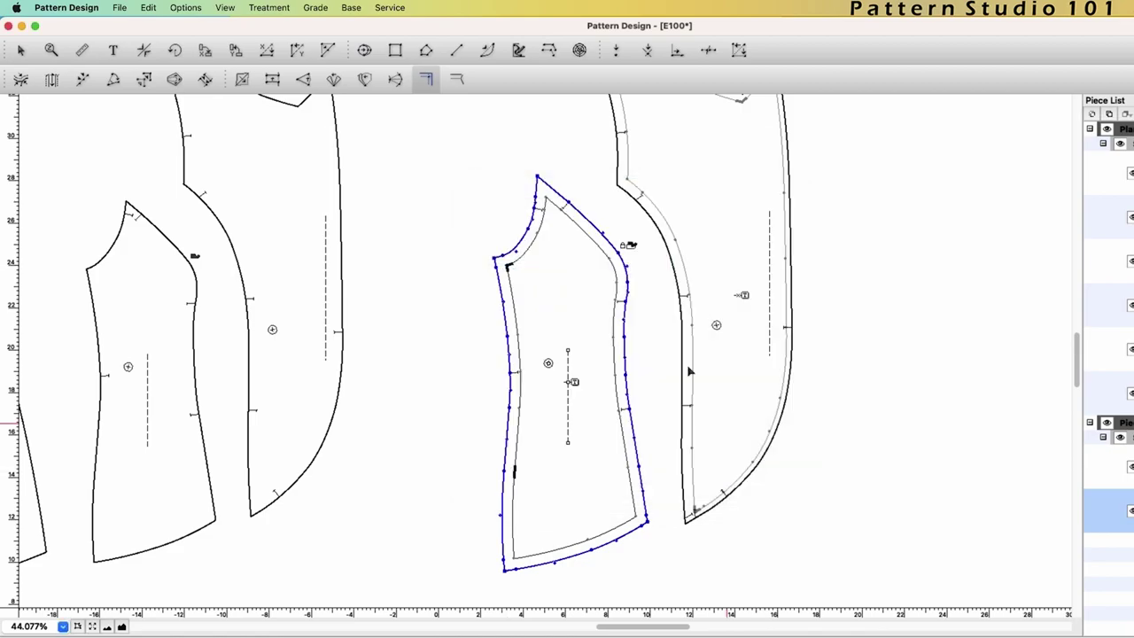
left_click(547, 203)
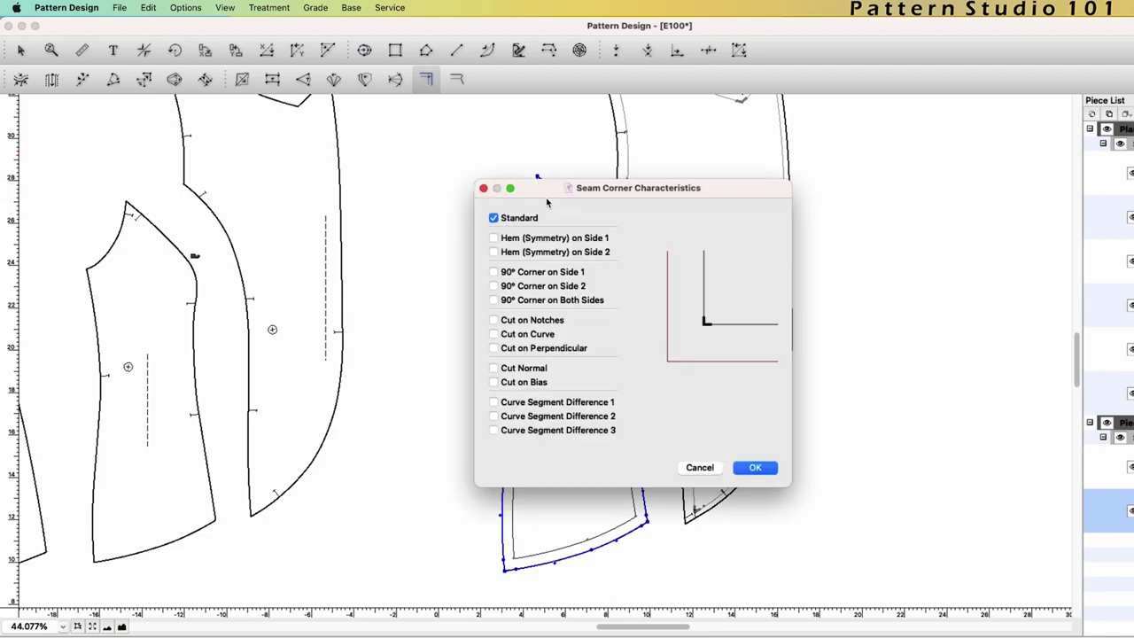
left_click(755, 468)
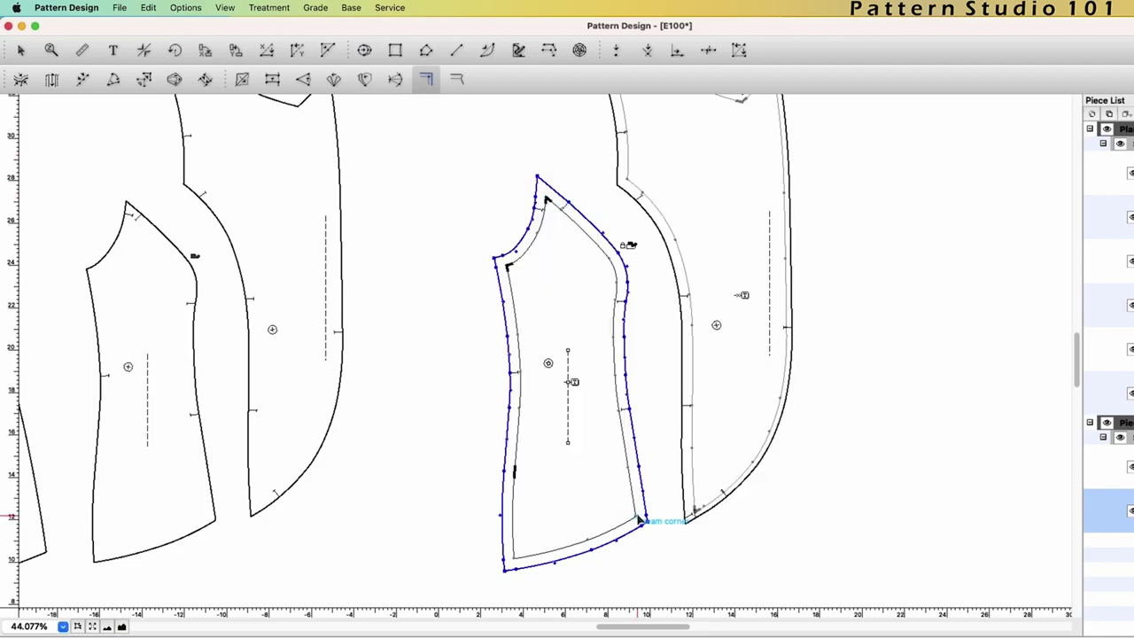
left_click(644, 520)
left_click(753, 469)
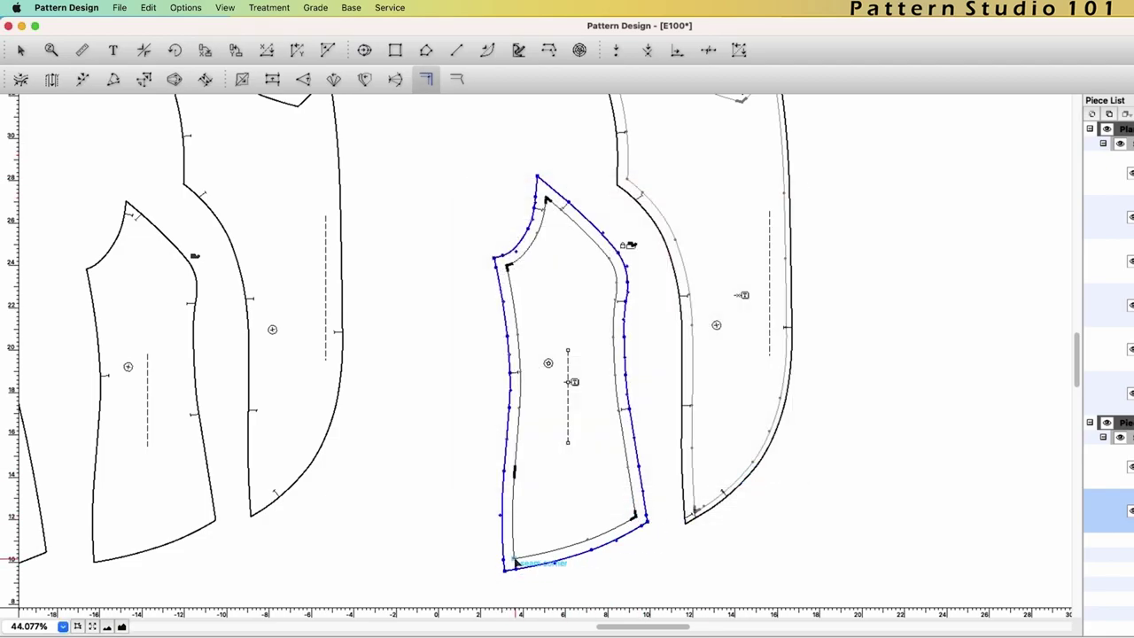
left_click(514, 563)
left_click(755, 468)
key("Escape")
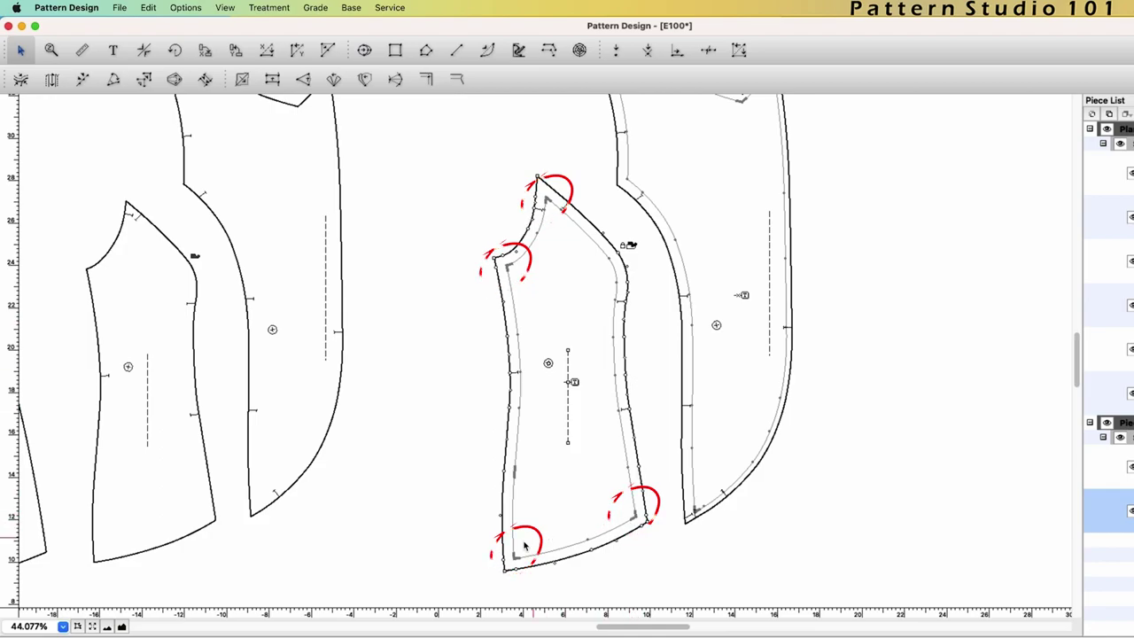
Step: Delete the stray seam corner on the side front clone's side seam, and add notches for the value on both sides of that seam
left_click(514, 473)
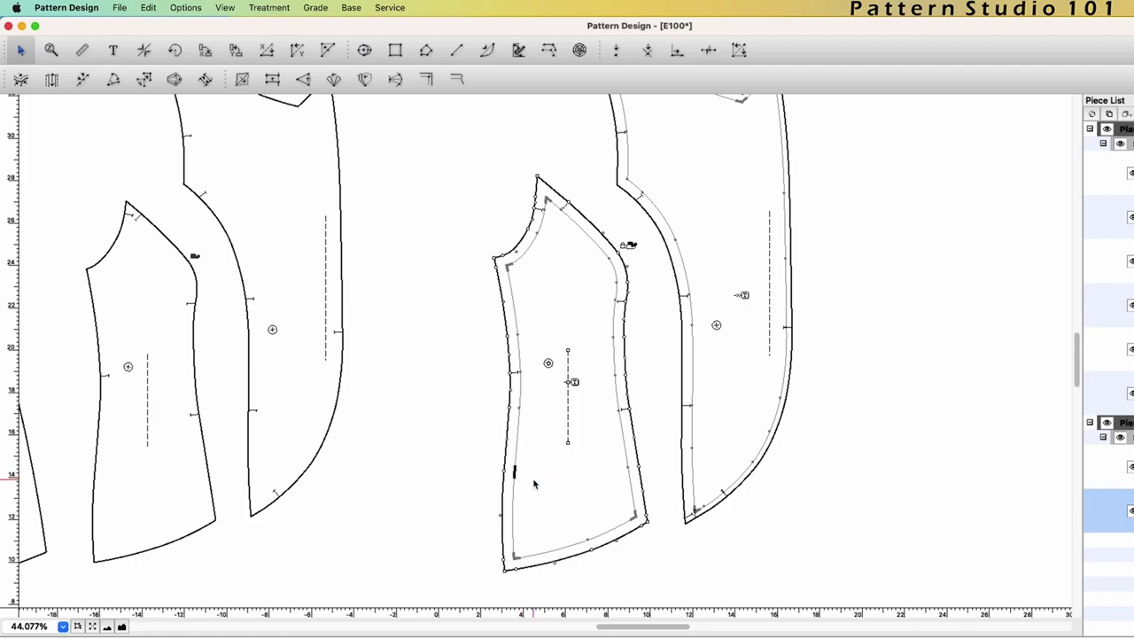
key("BackSpace")
left_click(512, 288)
key("ctrl+i")
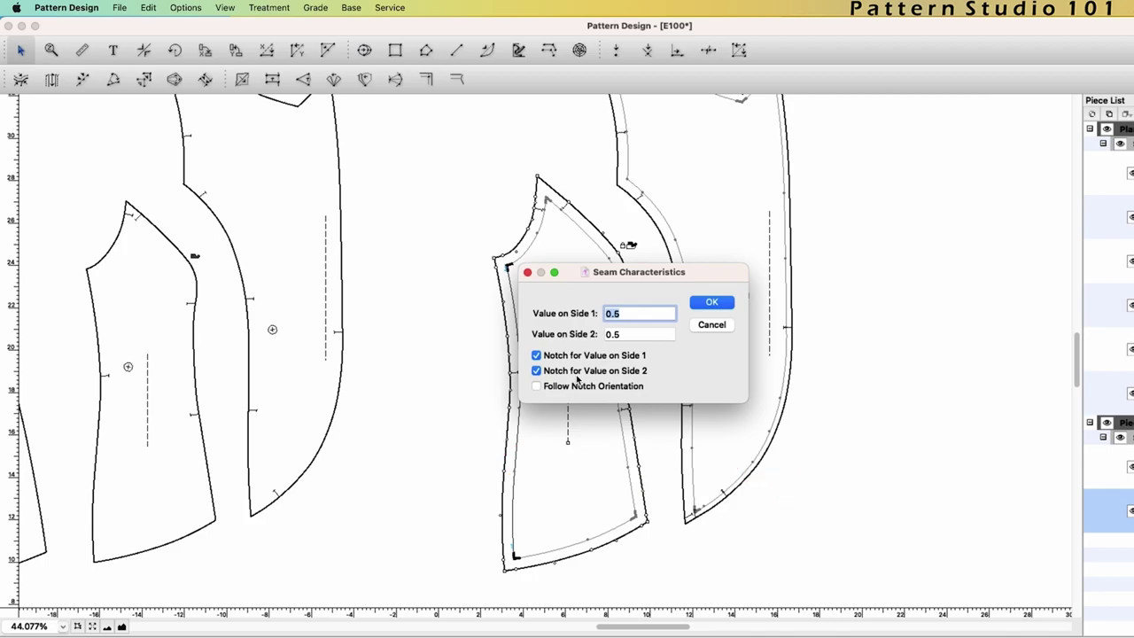
left_click(712, 304)
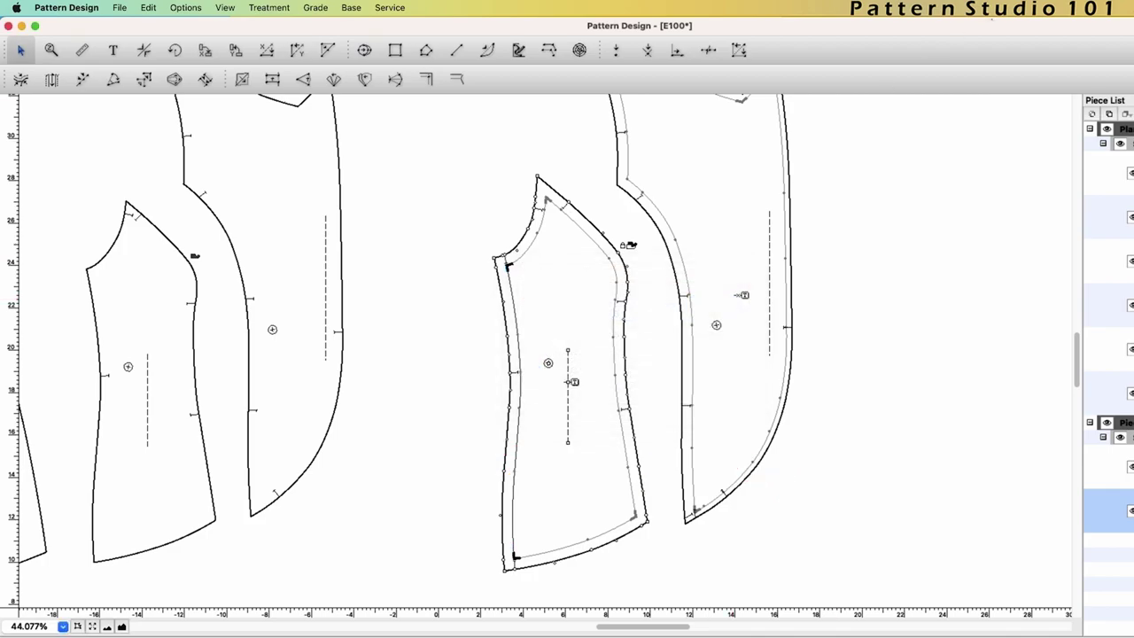
left_click(483, 279)
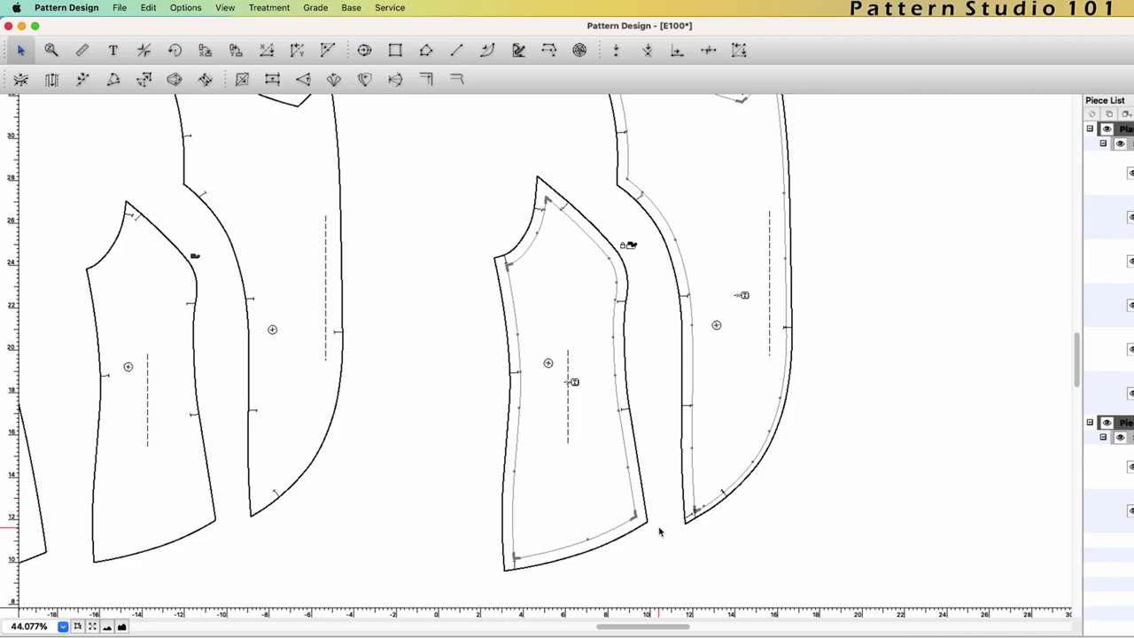
Step: Move the side front clone onto the front clone, matching their princess seam notches, and rotate it until the seam lines align toward the armhole
scroll(659, 531, "up", 3)
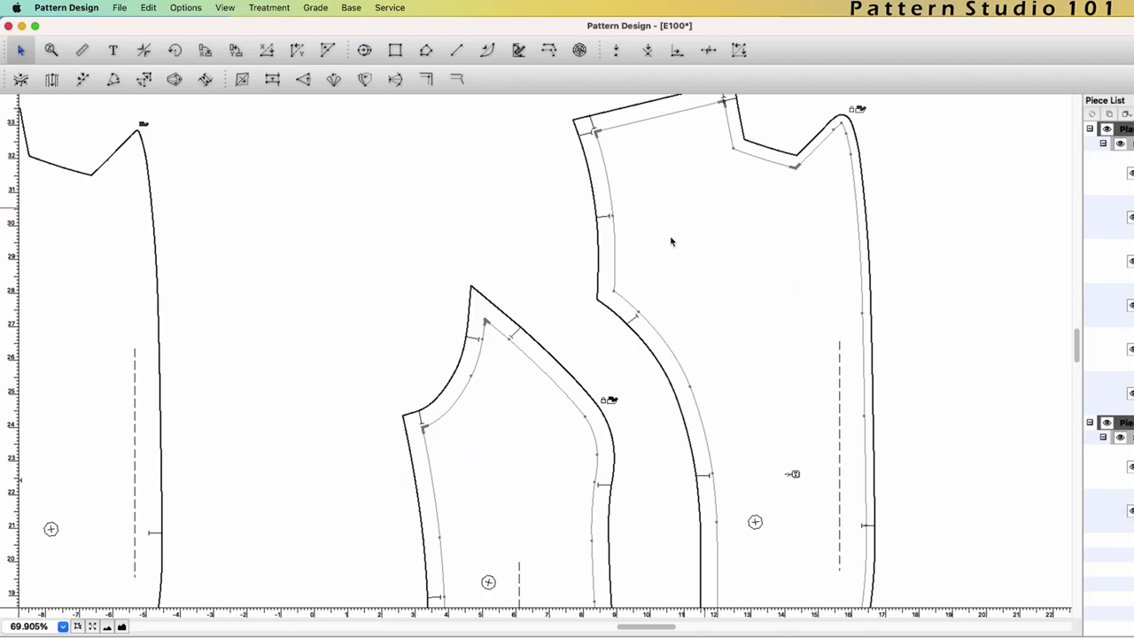
left_click(574, 379)
left_click_drag(574, 379, 600, 292)
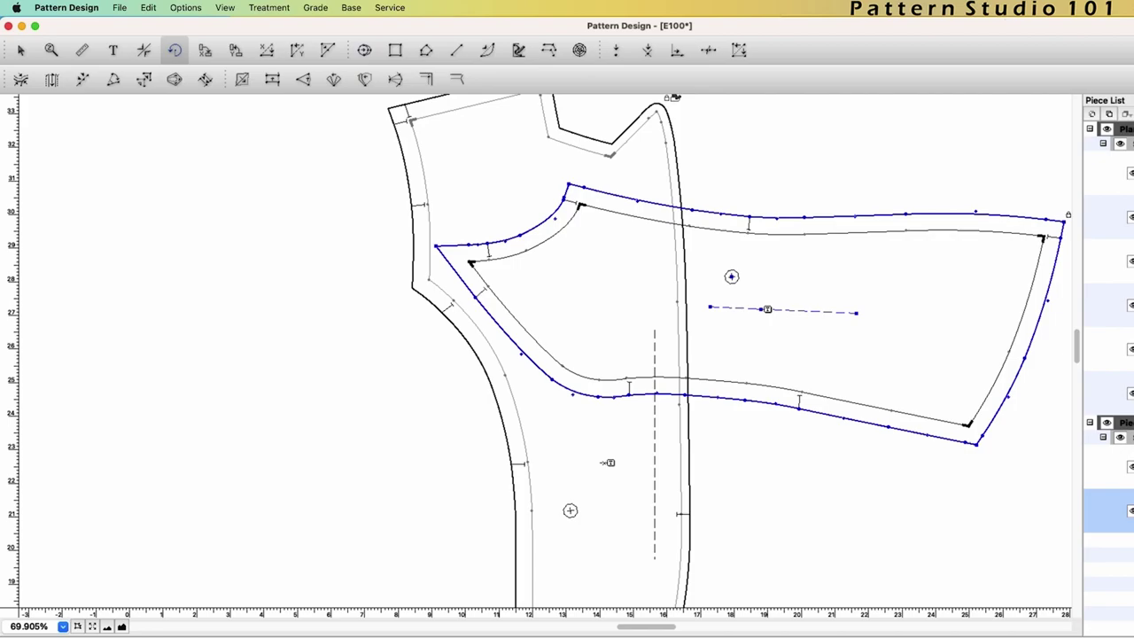
left_click(448, 302)
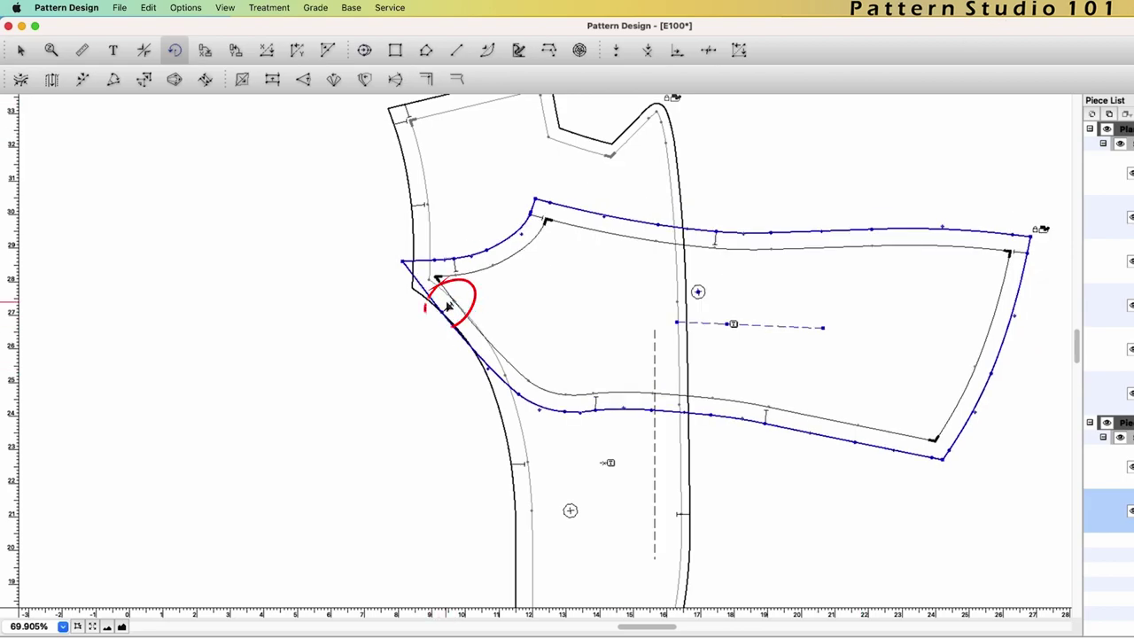
left_click(403, 263)
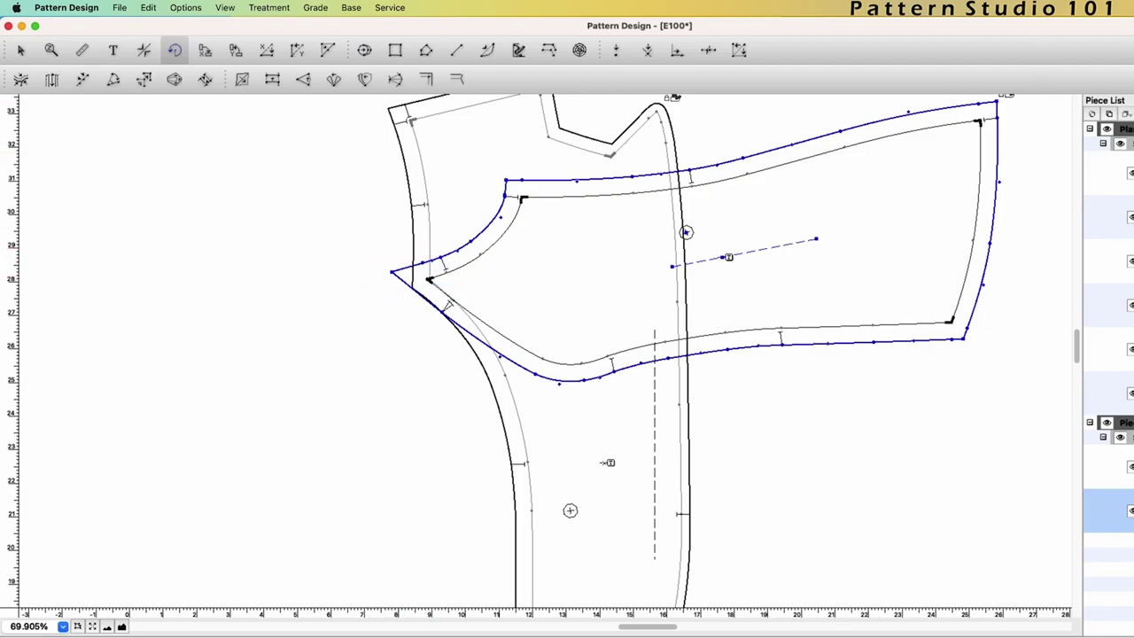
key("Escape")
Step: Change the seam corner where the side front clone's armhole meets its princess seam to 90° Corner on Side 1
scroll(432, 252, "up", 3)
scroll(432, 252, "up", 2)
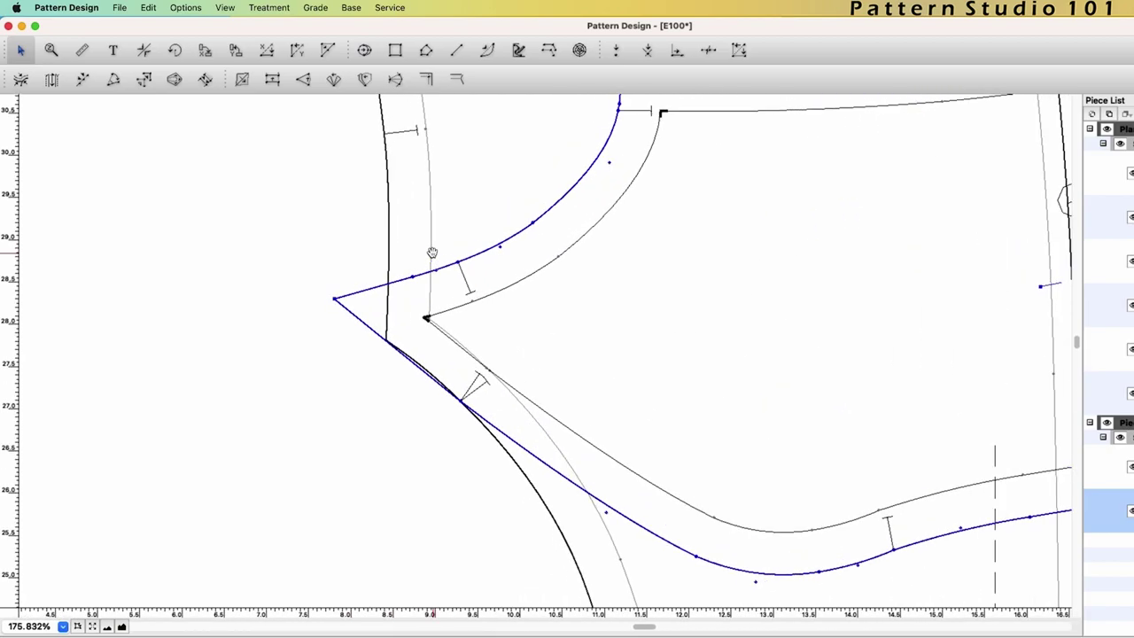
scroll(433, 254, "up", 1)
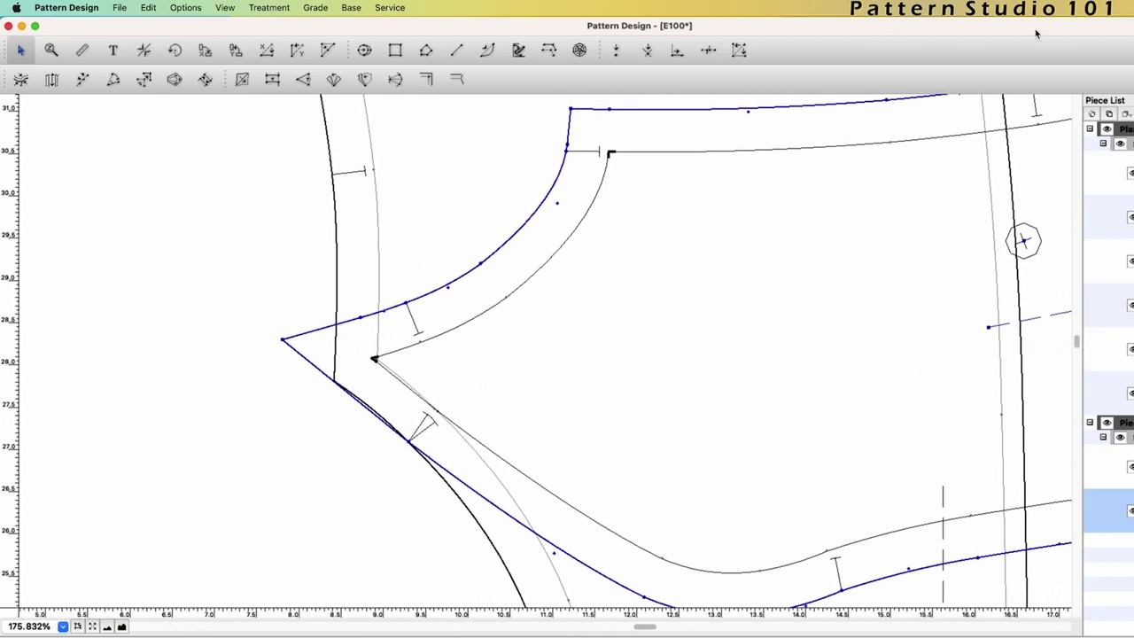
key("ctrl+l")
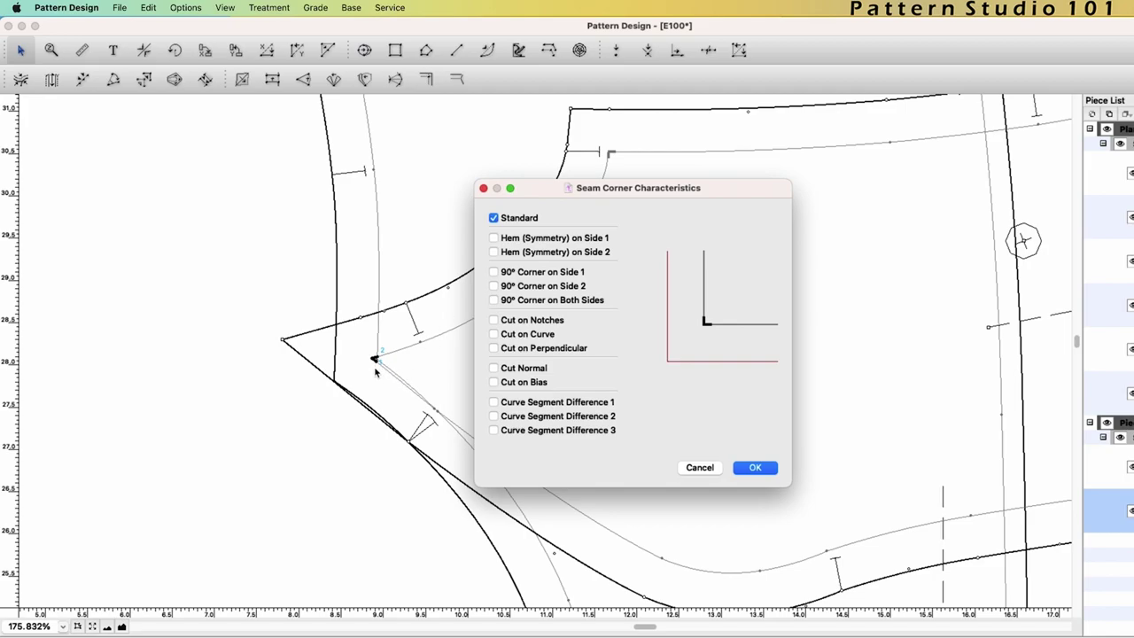
left_click(532, 272)
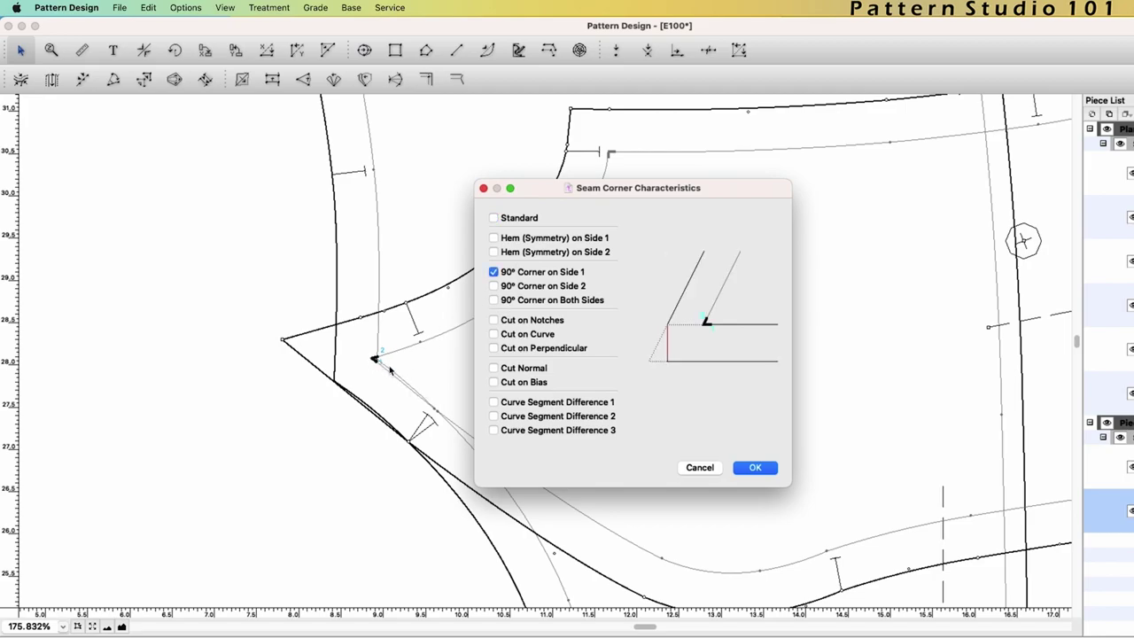
left_click(755, 467)
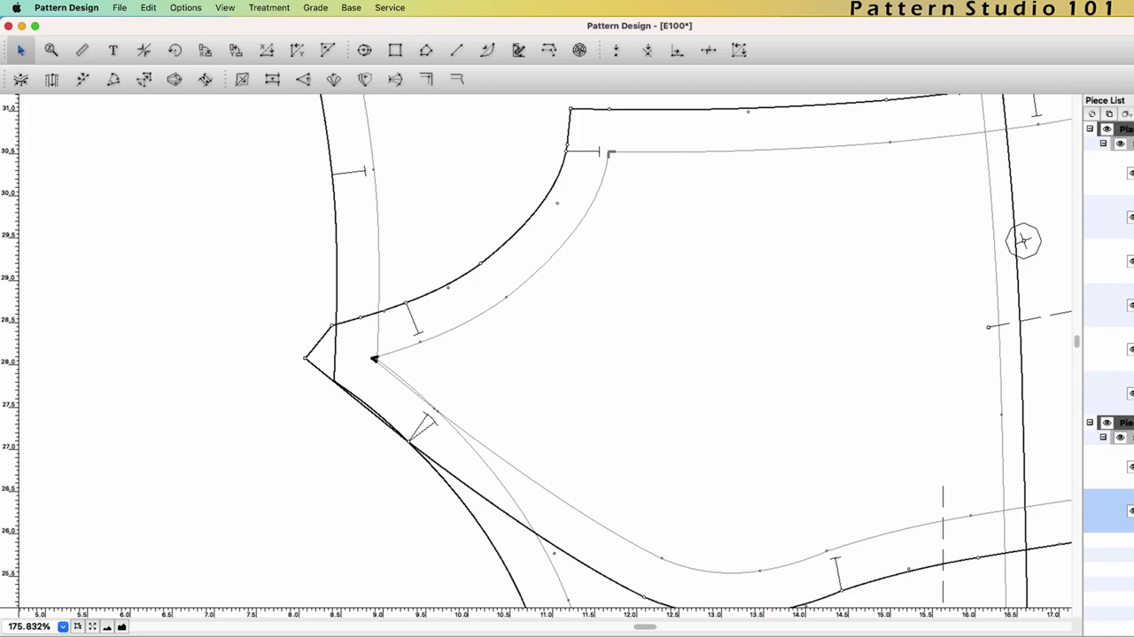
Step: Set the seam corner at the armhole and princess seam point to 90° Corner on Side 2, and move the side front clone off the front clone
key("ctrl+i")
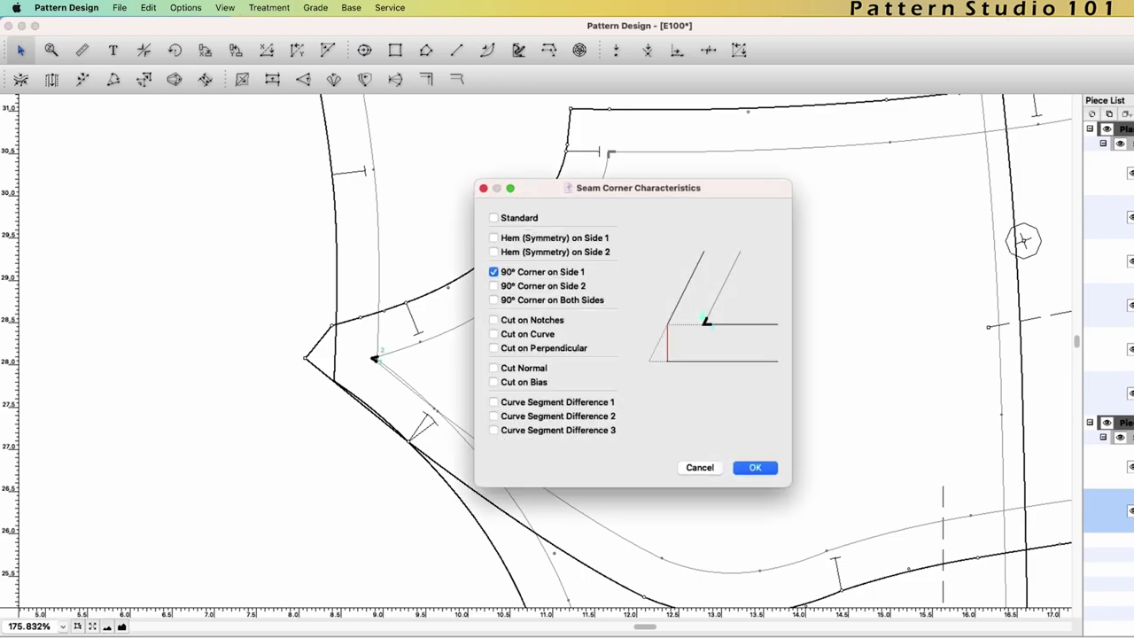
left_click(572, 286)
left_click(762, 467)
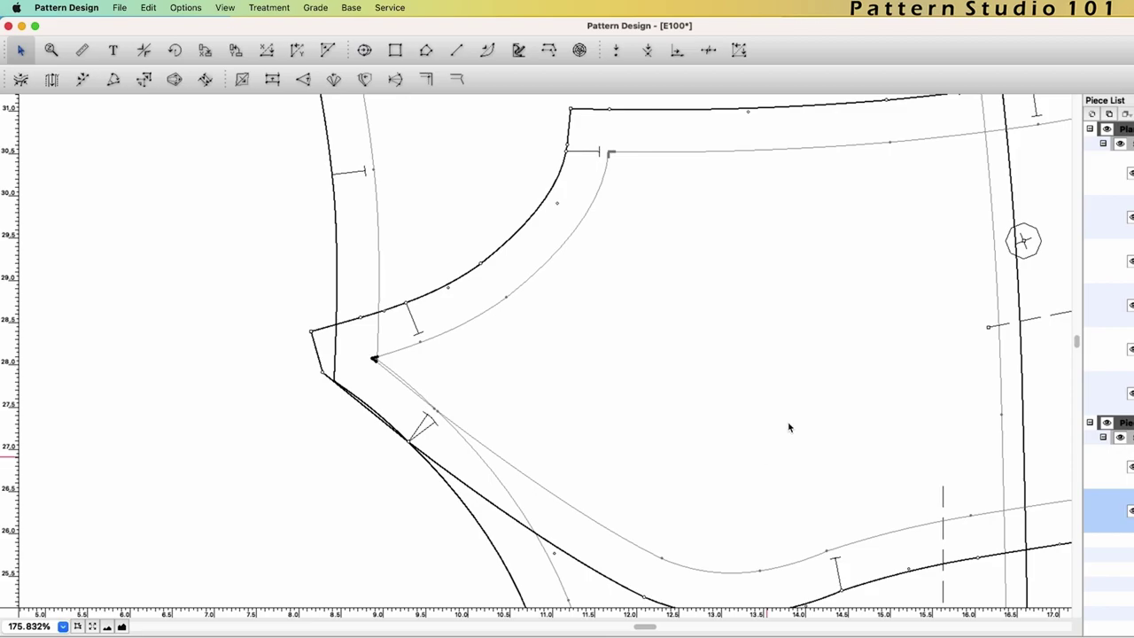
left_click(458, 278)
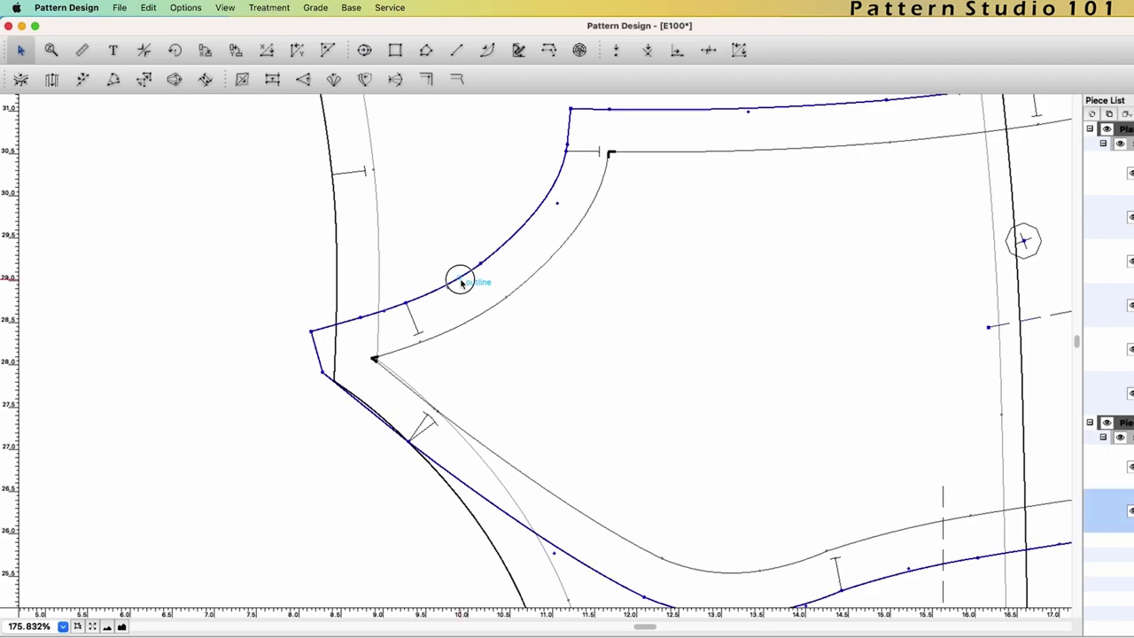
left_click_drag(458, 278, 560, 275)
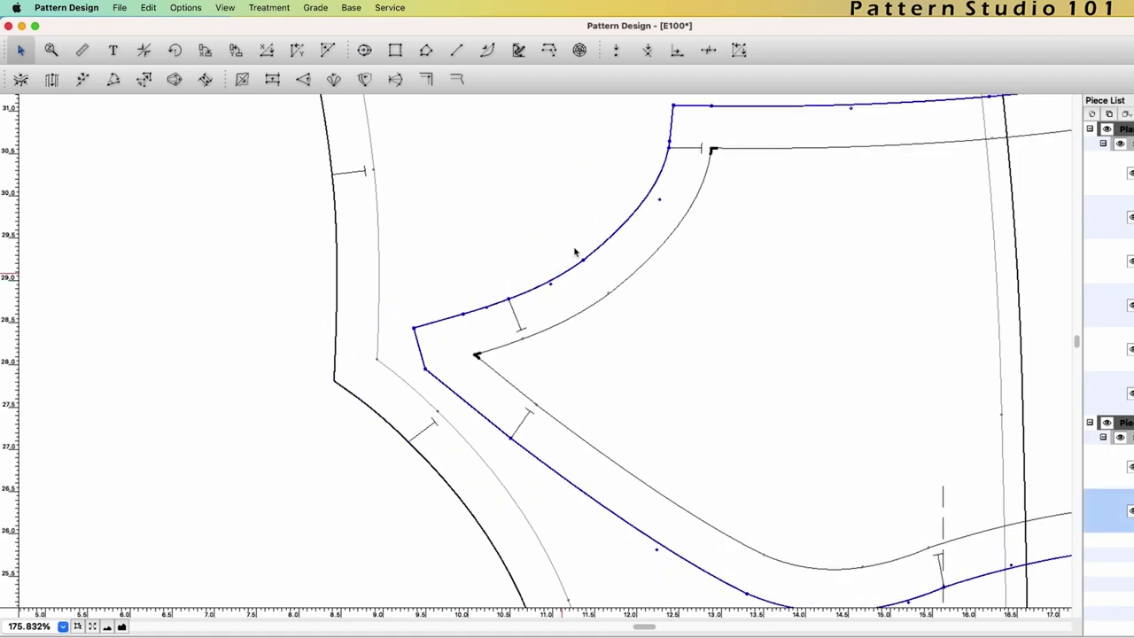
Step: Add a seam corner set to 90° Corner on Side 1 where the front clone's armhole meets its princess seam
left_click(379, 370)
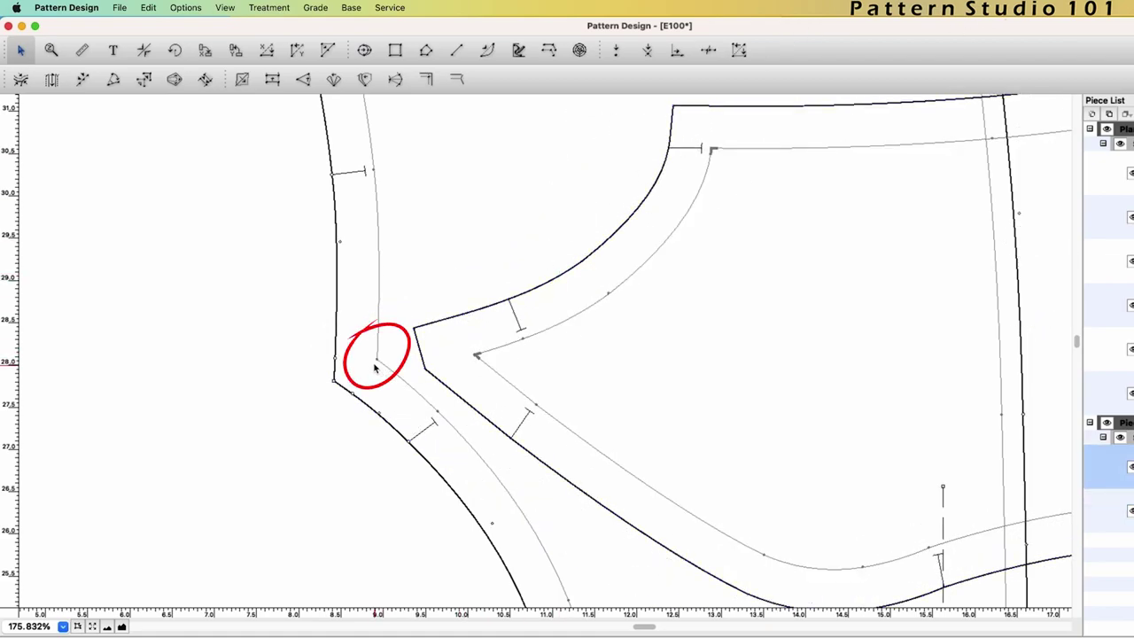
left_click(427, 79)
left_click(377, 360)
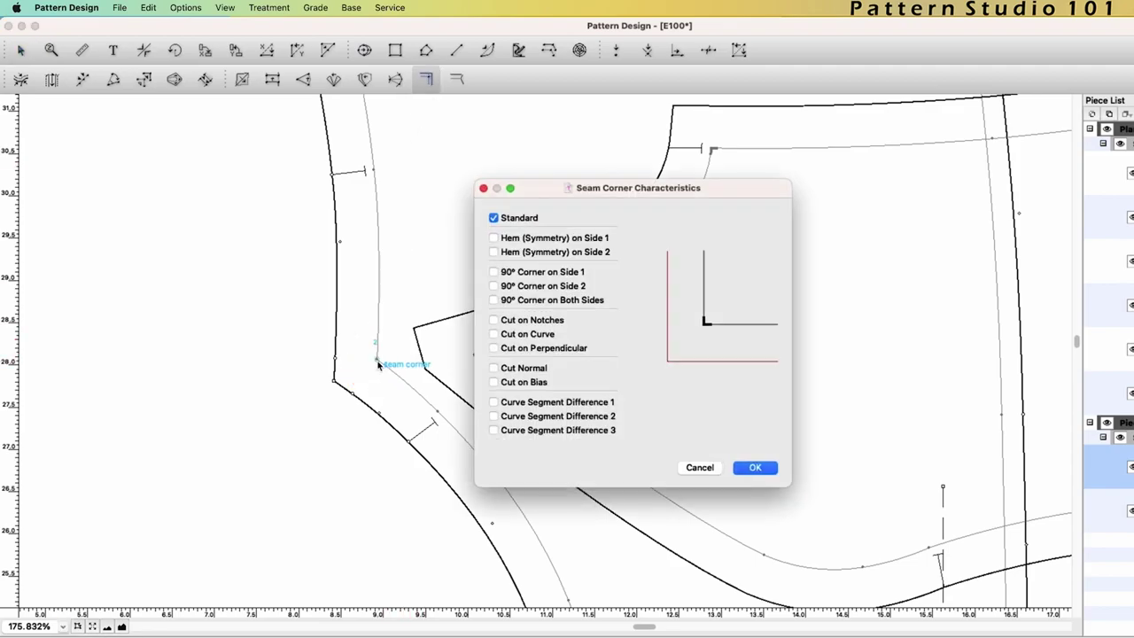
left_click(542, 273)
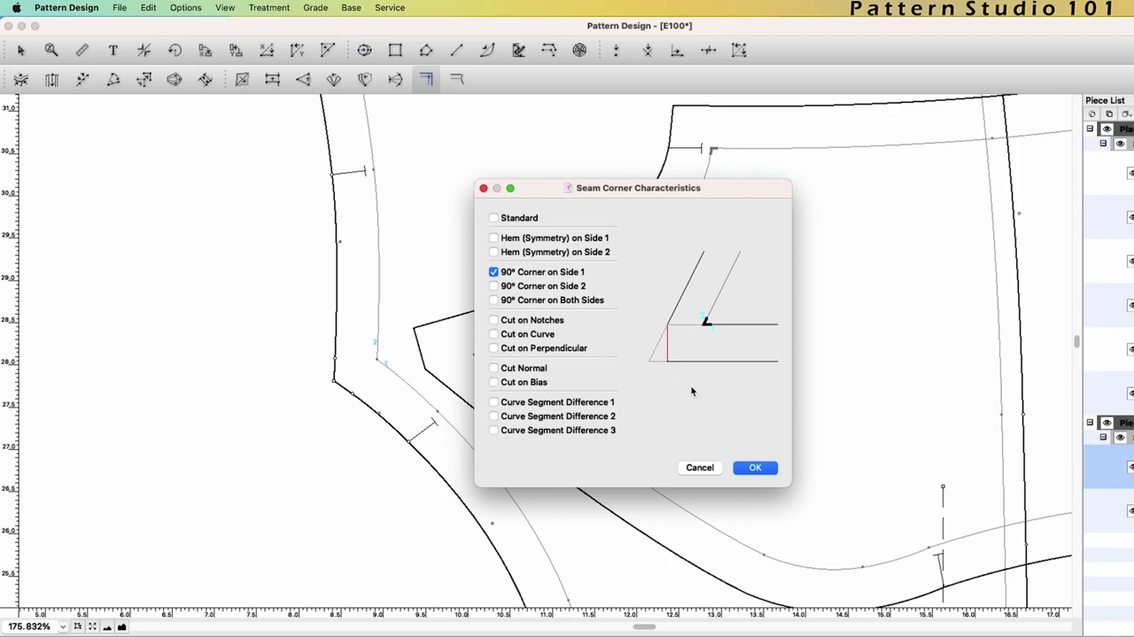
left_click(756, 468)
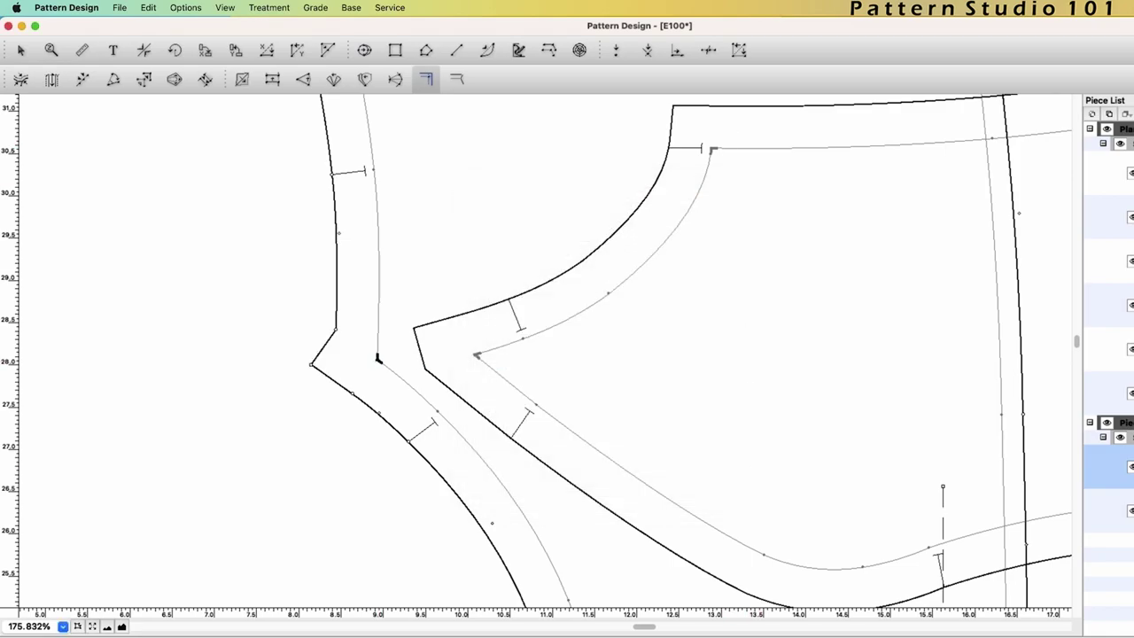
Step: Change the side front clone's seam corner at the armhole and princess seam point to 90° Corner on Side 1
left_click(483, 350)
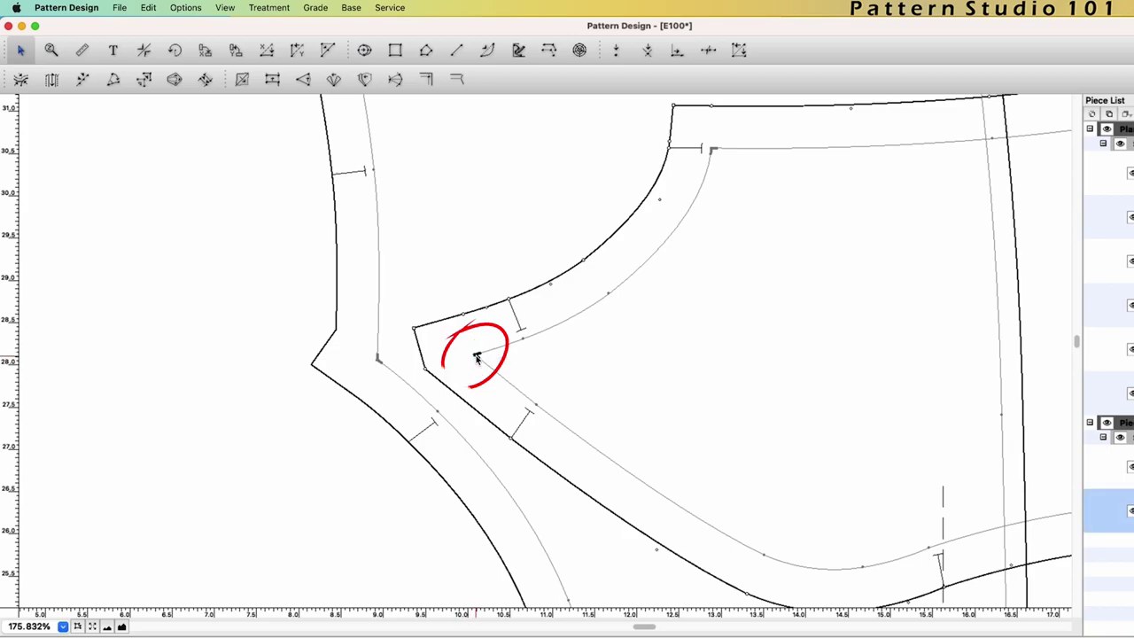
double_click(472, 355)
left_click(569, 272)
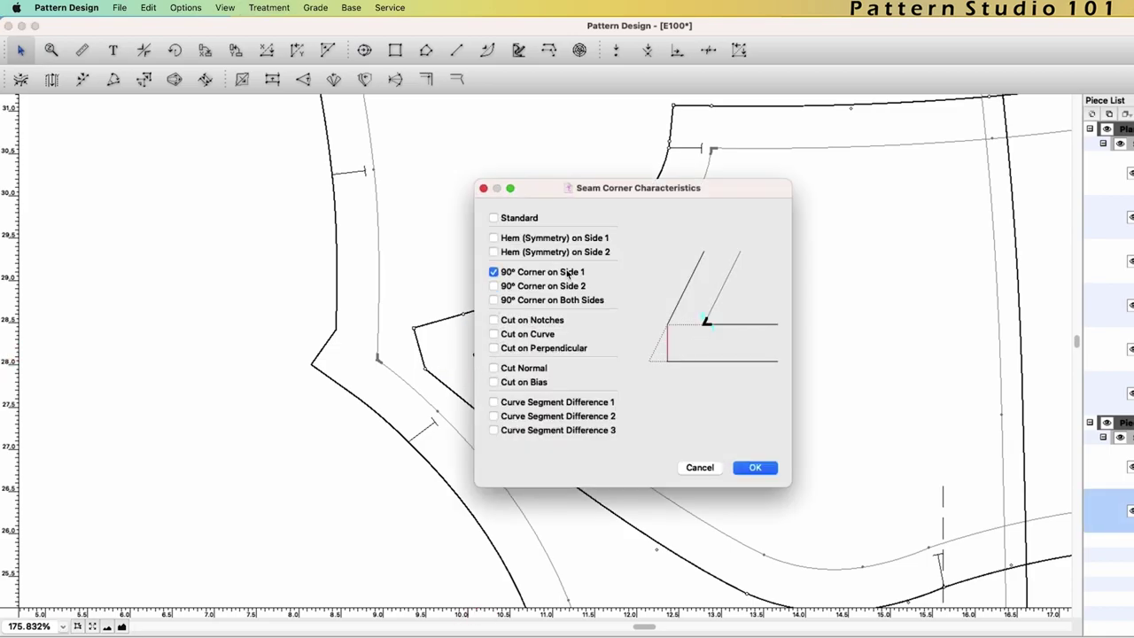
left_click(755, 467)
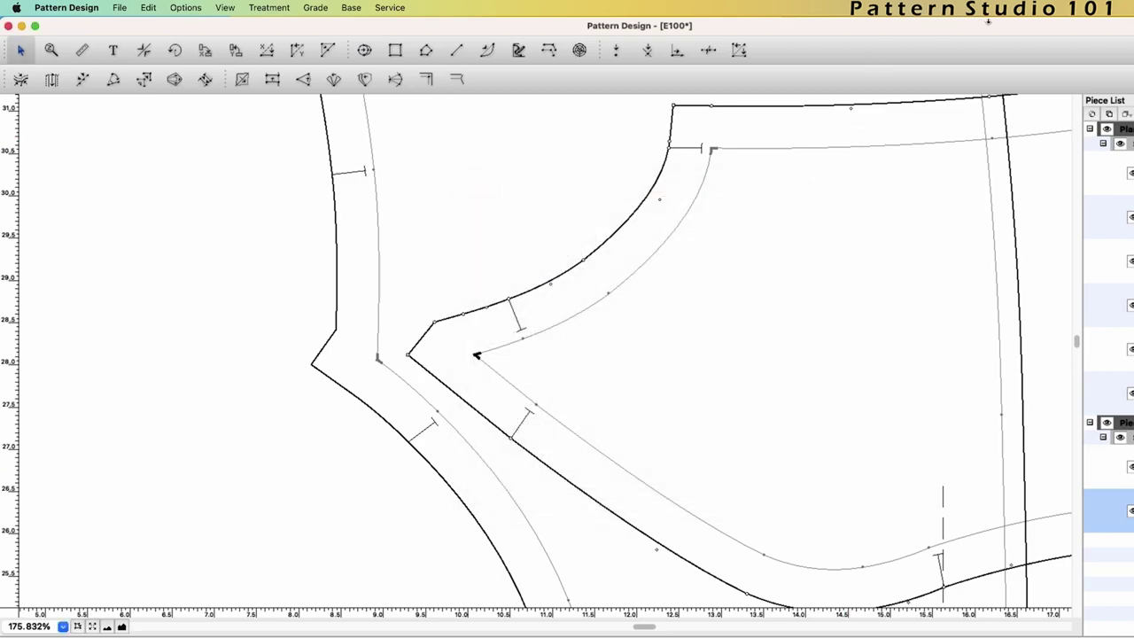
Step: Move the side front clone onto the front clone, matching their armhole and princess seam points, to compare the seam corners
left_click(501, 377)
left_click_drag(471, 378, 405, 382)
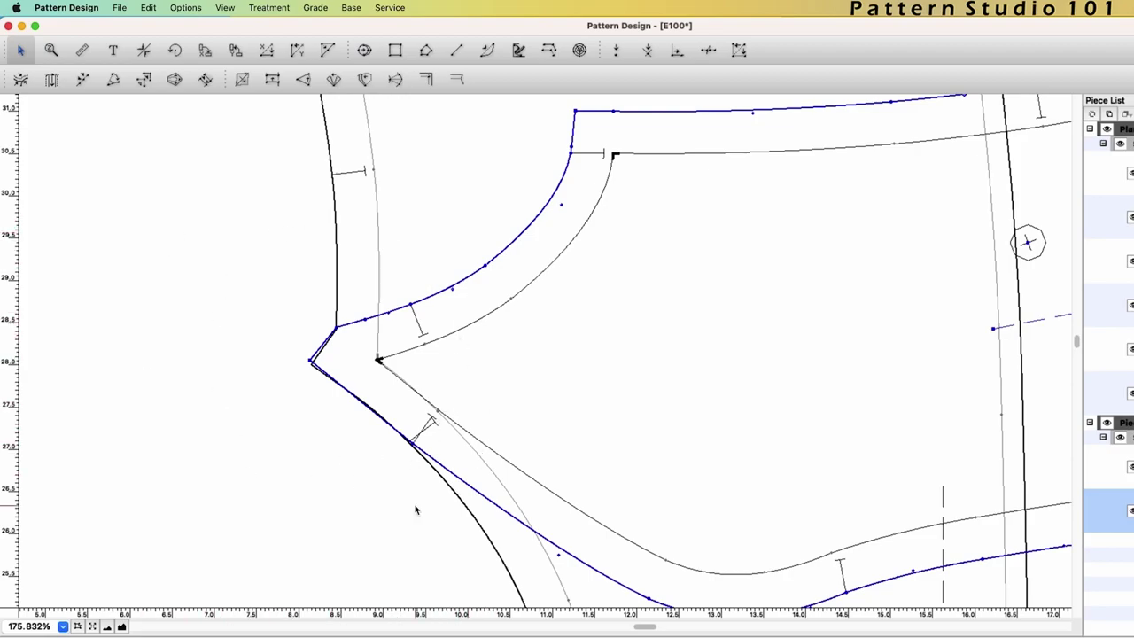
scroll(416, 510, "down", 5)
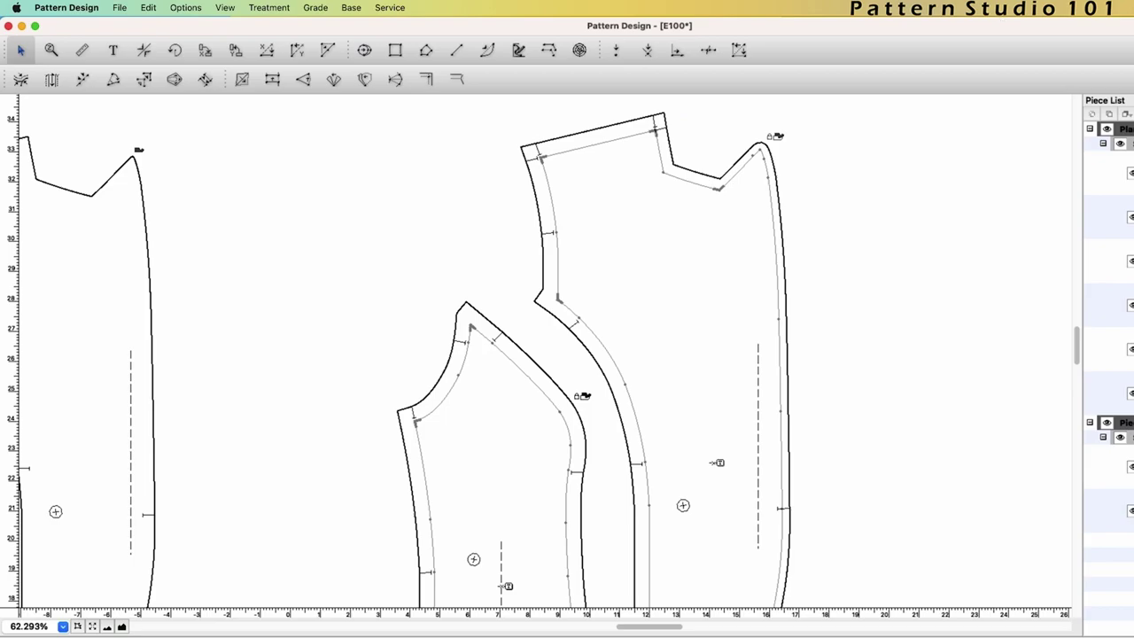